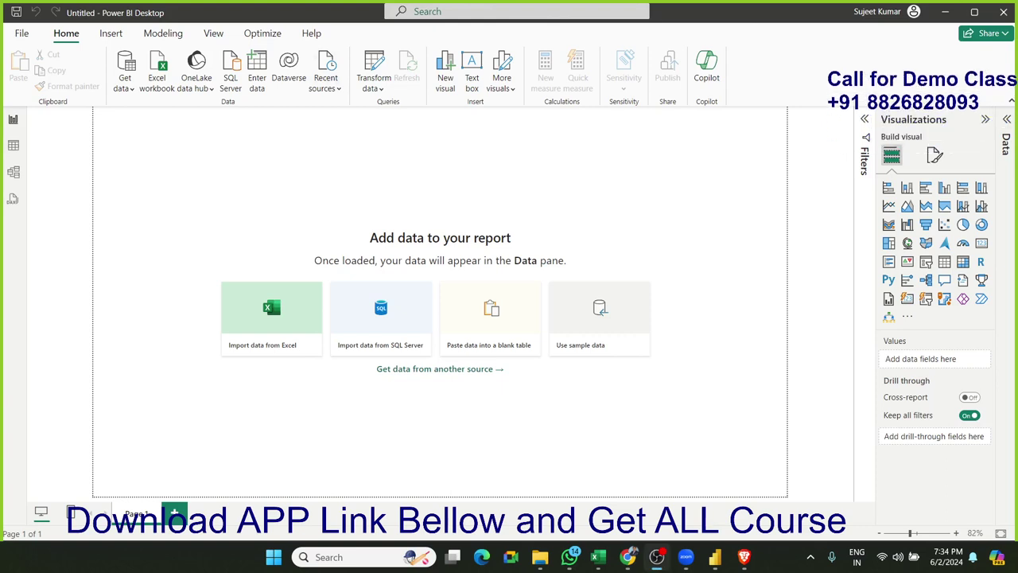
In Chrome, select the EXCEL MIS TRAINING title, browse the Power BI course store page, then minimise Chrome.
{"action": "left_click", "coordinate": [417, 200]}
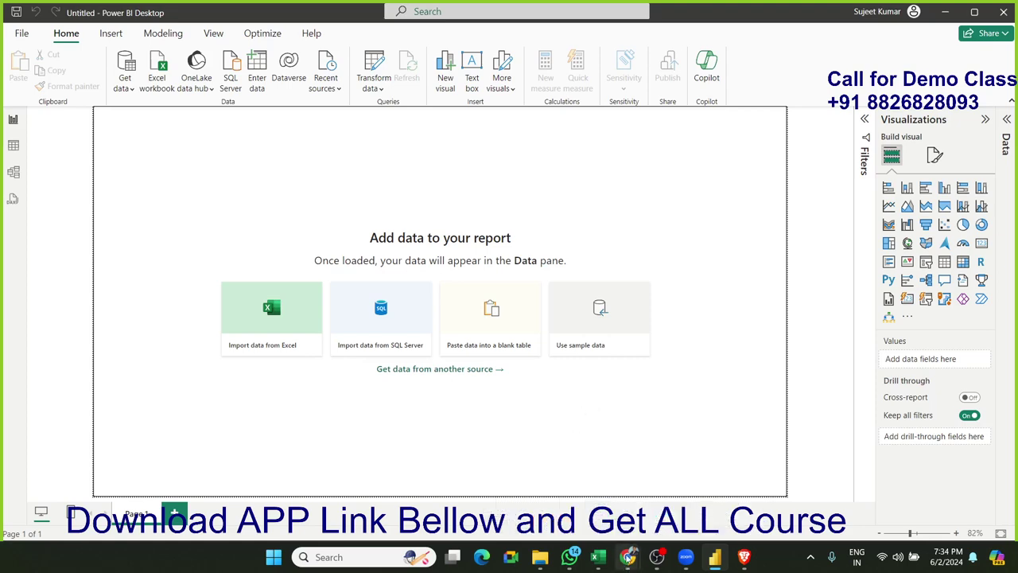
{"action": "mouse_move", "coordinate": [628, 556]}
{"action": "left_click", "coordinate": [631, 464]}
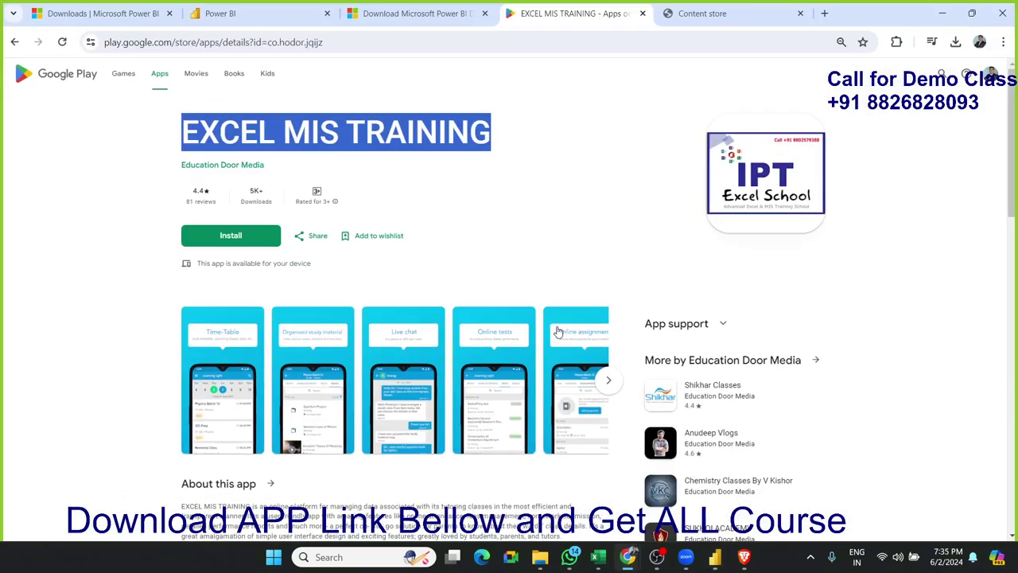
{"action": "triple_click", "coordinate": [356, 131]}
{"action": "left_click", "coordinate": [696, 16]}
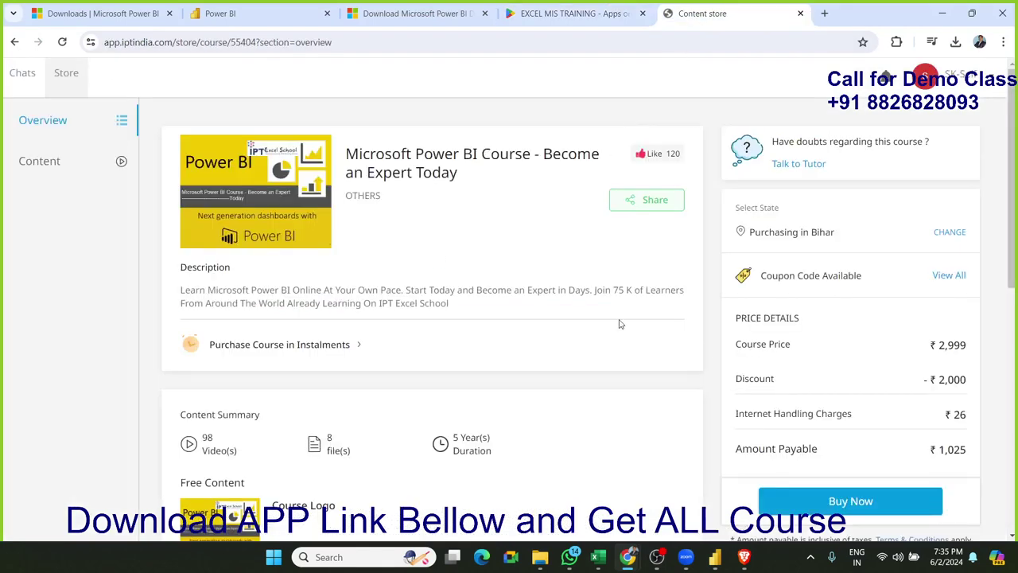
{"action": "scroll", "coordinate": [911, 382], "scroll_direction": "down", "scroll_amount": 1}
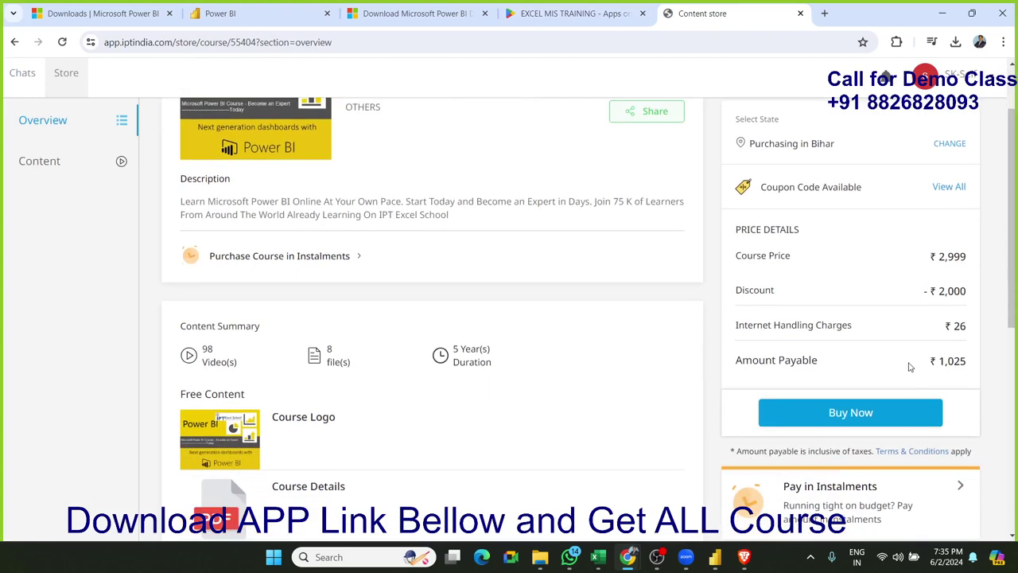
{"action": "scroll", "coordinate": [910, 367], "scroll_direction": "up", "scroll_amount": 1}
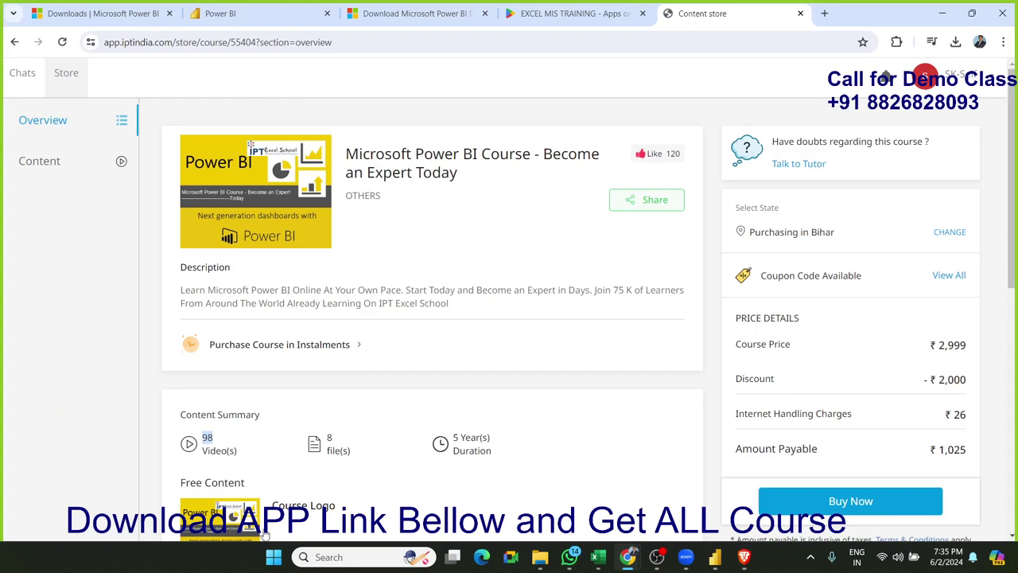
{"action": "left_click", "coordinate": [944, 14]}
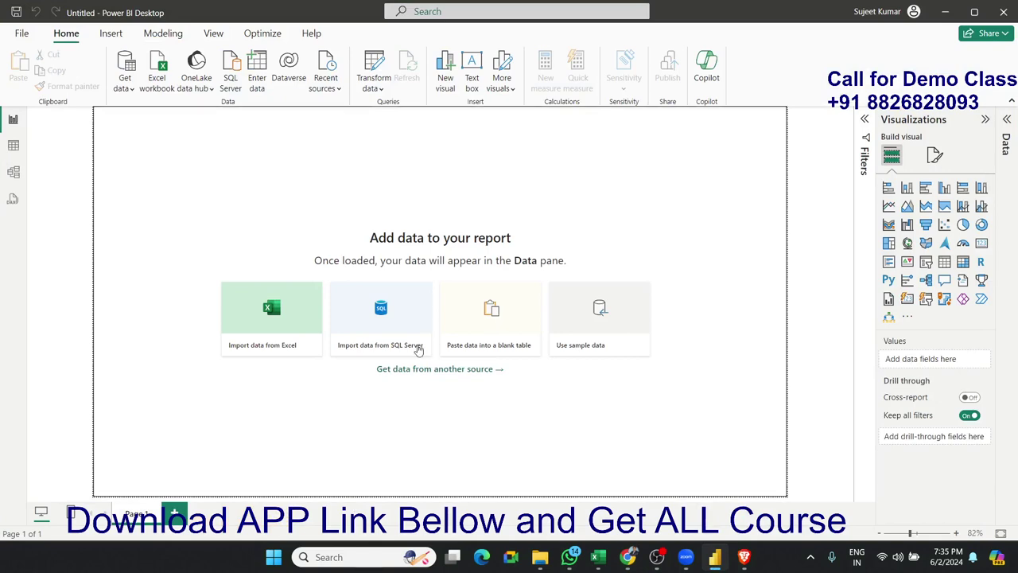
Look through the File menu's Recent reports list, then close the Power BI Desktop window.
{"action": "left_click", "coordinate": [21, 33]}
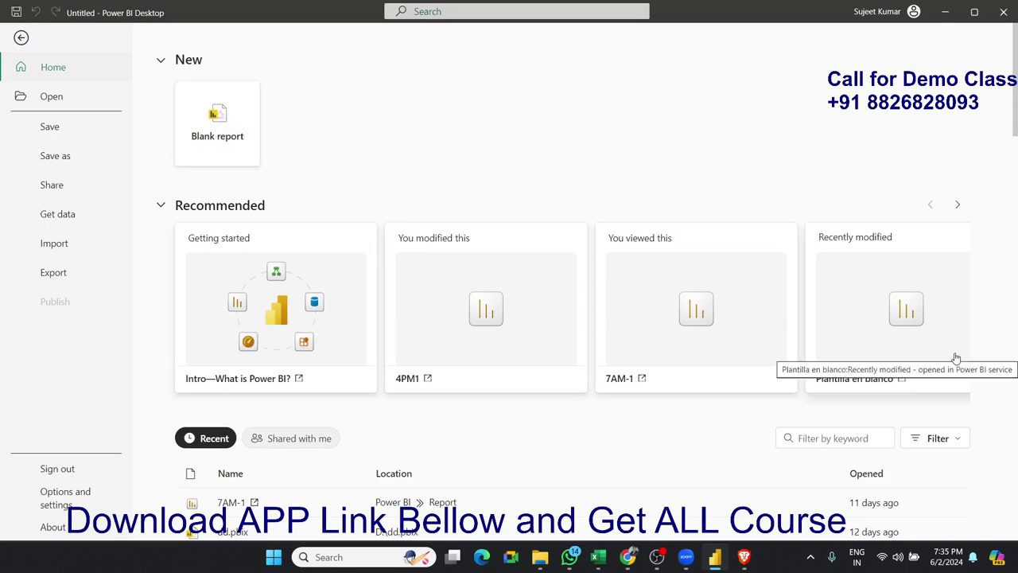
{"action": "scroll", "coordinate": [954, 359], "scroll_direction": "down", "scroll_amount": 2}
{"action": "scroll", "coordinate": [956, 359], "scroll_direction": "down", "scroll_amount": 4}
{"action": "scroll", "coordinate": [958, 358], "scroll_direction": "down", "scroll_amount": 4}
{"action": "scroll", "coordinate": [959, 357], "scroll_direction": "down", "scroll_amount": 4}
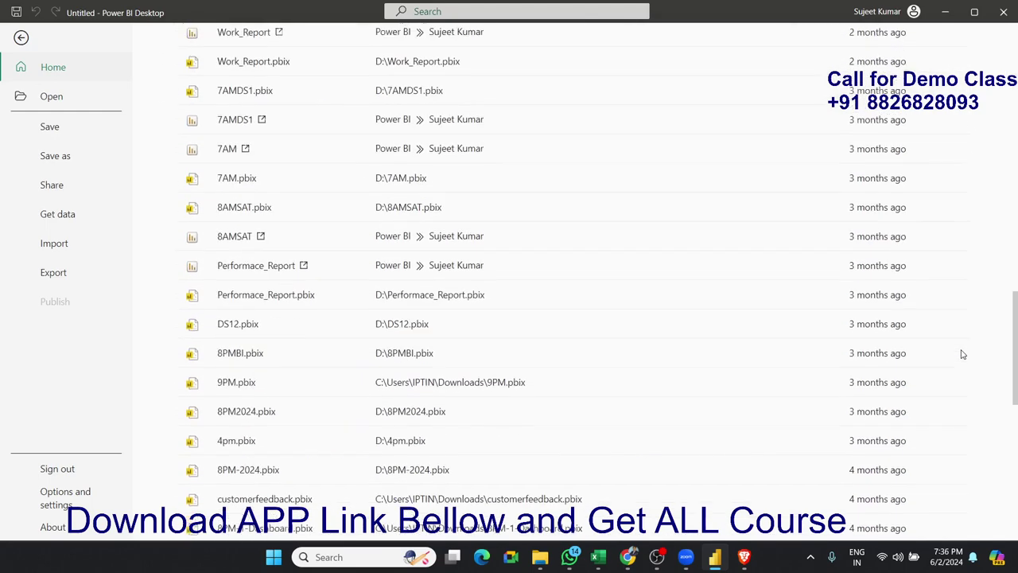
{"action": "scroll", "coordinate": [961, 354], "scroll_direction": "down", "scroll_amount": 4}
{"action": "scroll", "coordinate": [962, 353], "scroll_direction": "down", "scroll_amount": 3}
{"action": "scroll", "coordinate": [961, 353], "scroll_direction": "up", "scroll_amount": 4}
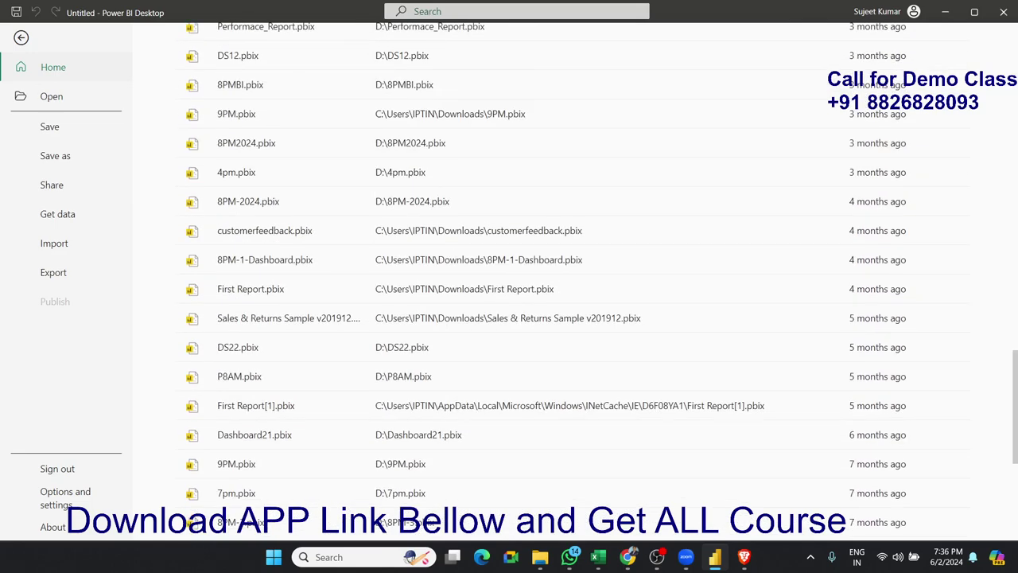
{"action": "left_click", "coordinate": [999, 20]}
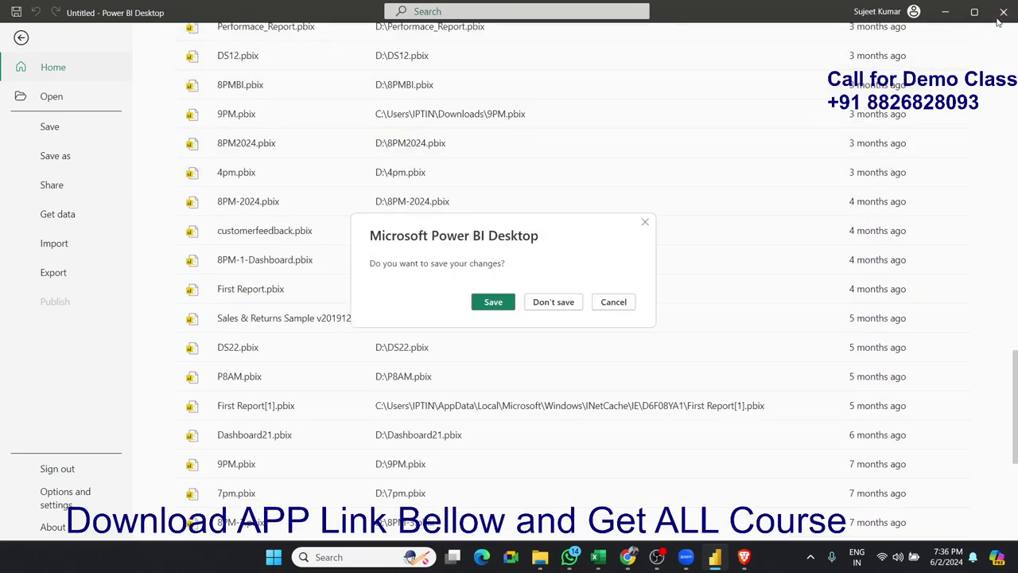
Discard the untitled report unsaved and relaunch Power BI Desktop through a Start search for 'po'.
{"action": "left_click", "coordinate": [551, 303]}
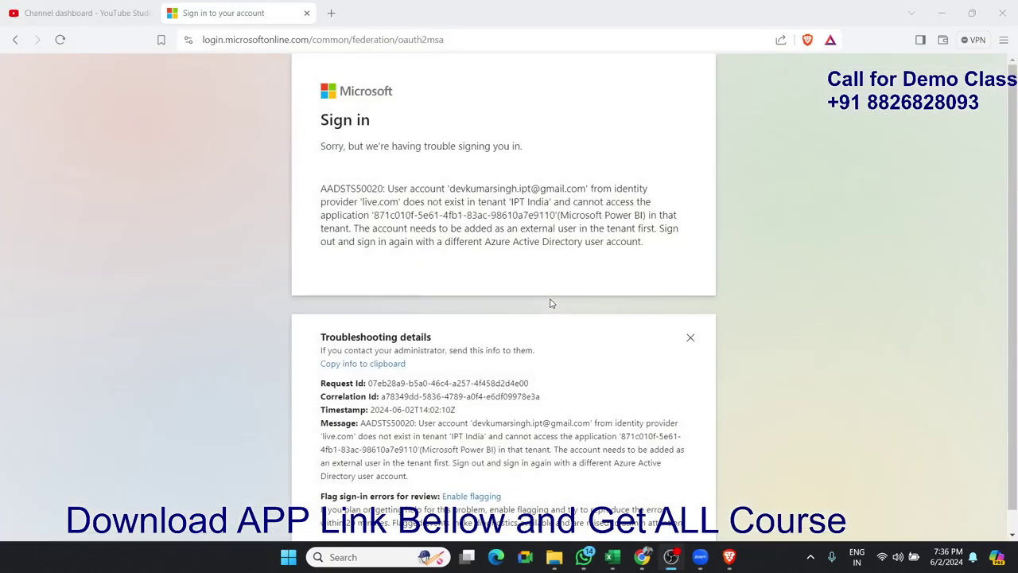
{"action": "key", "text": "super"}
{"action": "type", "text": "po"}
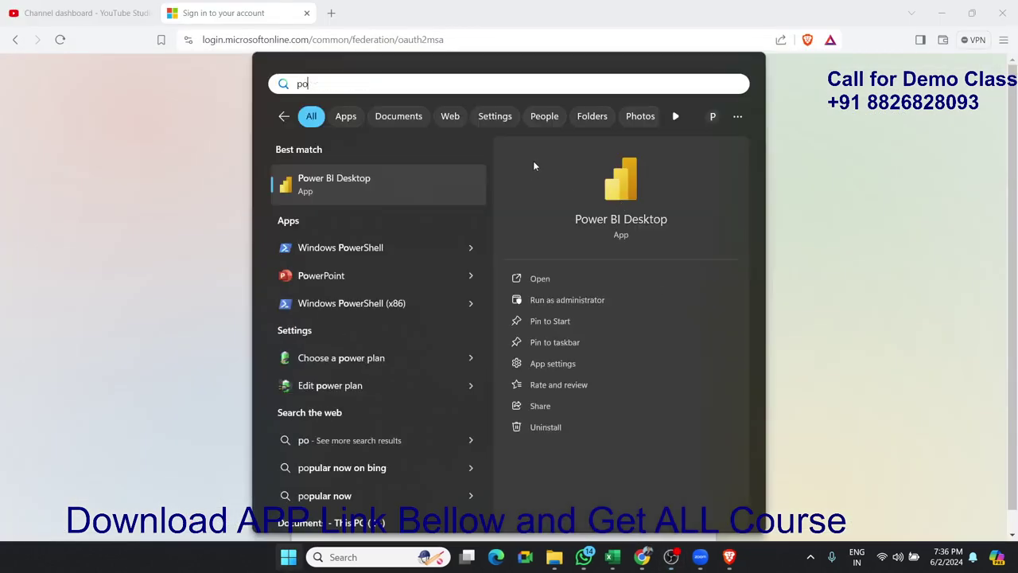
{"action": "left_click", "coordinate": [622, 188]}
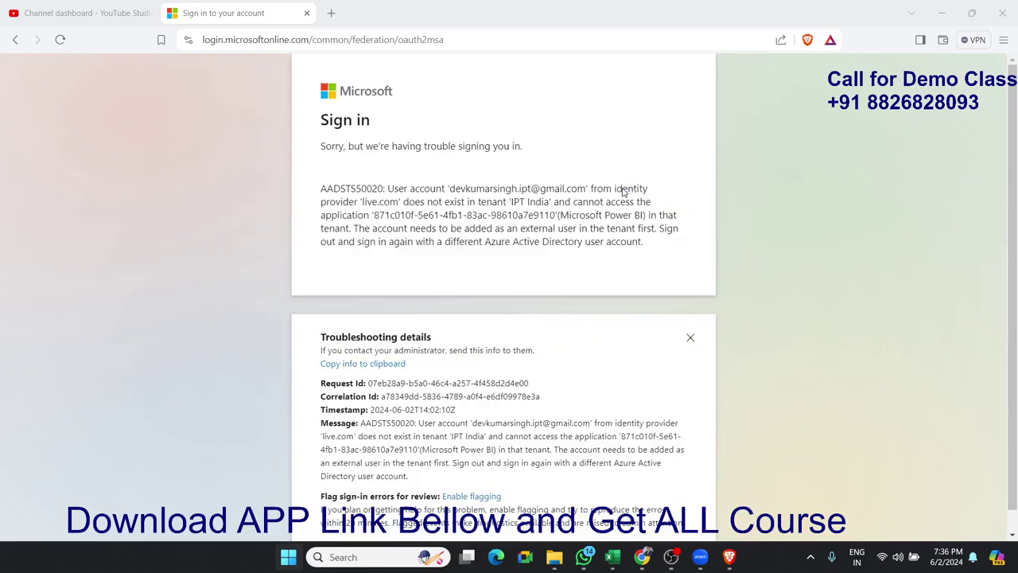
{"action": "left_click", "coordinate": [942, 13]}
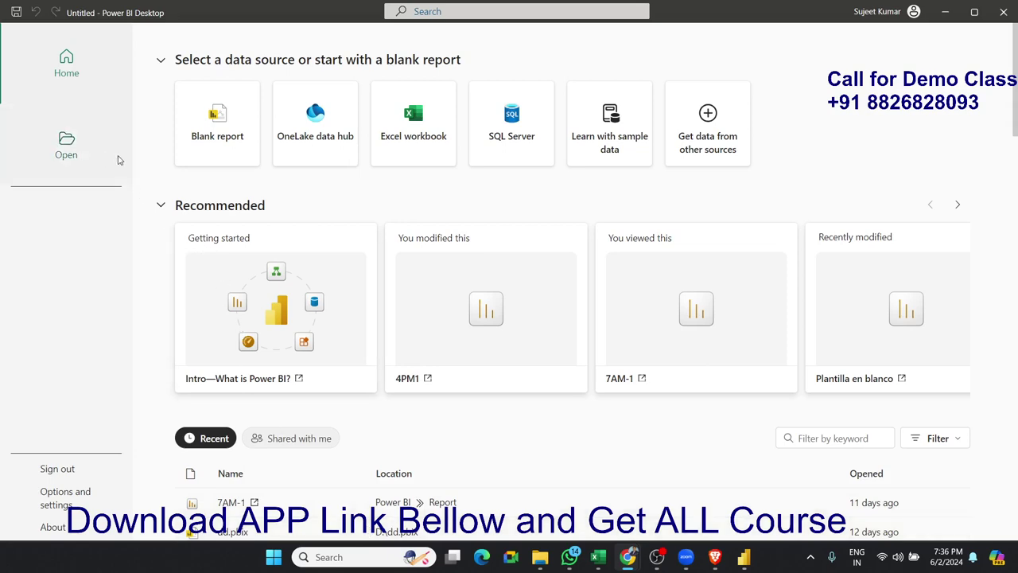
Check the Recent and OneDrive lists under Open, then start a Blank report from Home.
{"action": "left_click", "coordinate": [96, 157]}
{"action": "scroll", "coordinate": [350, 302], "scroll_direction": "down", "scroll_amount": 4}
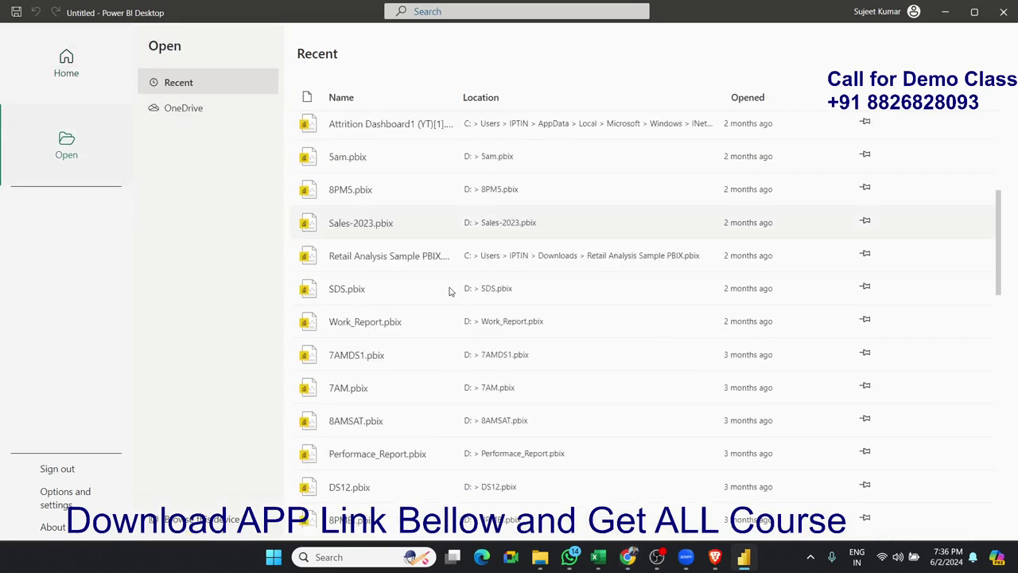
{"action": "scroll", "coordinate": [371, 358], "scroll_direction": "up", "scroll_amount": 3}
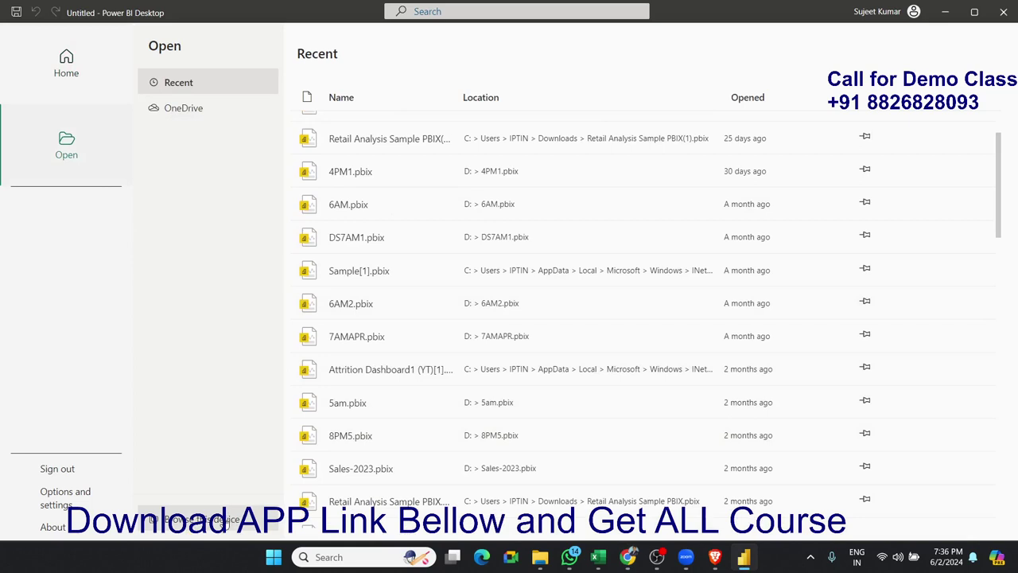
{"action": "left_click", "coordinate": [224, 116]}
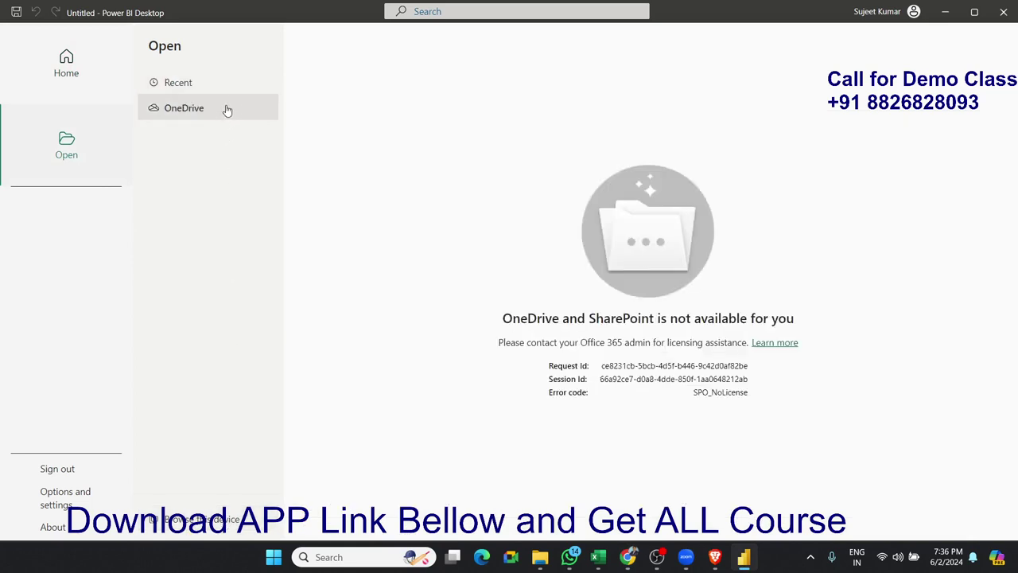
{"action": "left_click", "coordinate": [218, 82]}
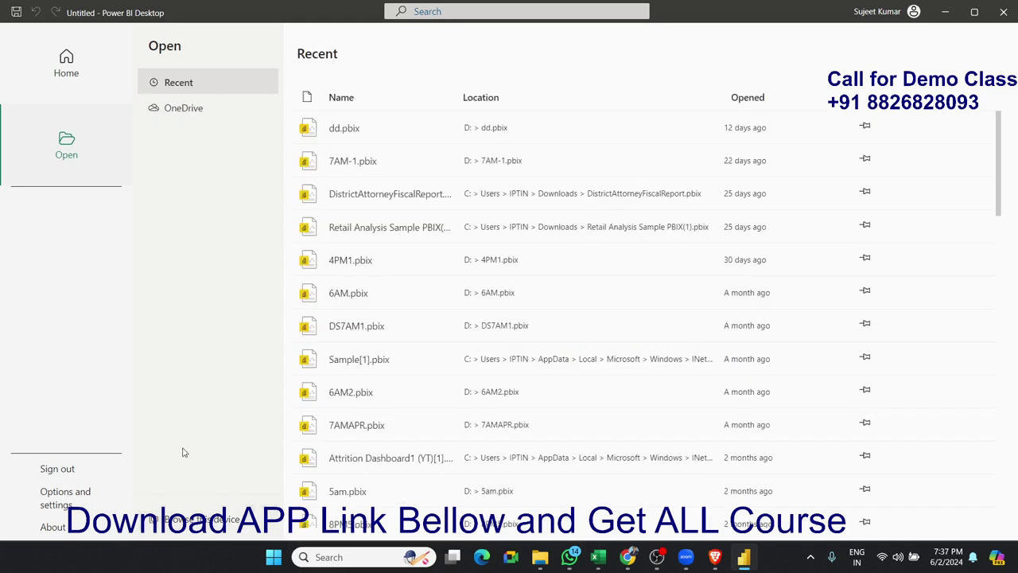
{"action": "left_click", "coordinate": [85, 83]}
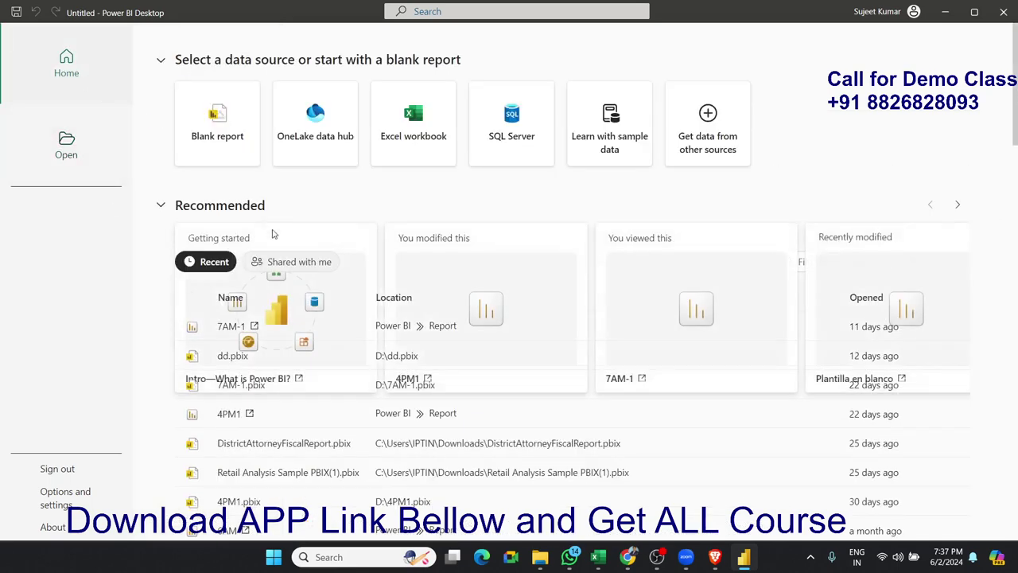
{"action": "left_click", "coordinate": [246, 152]}
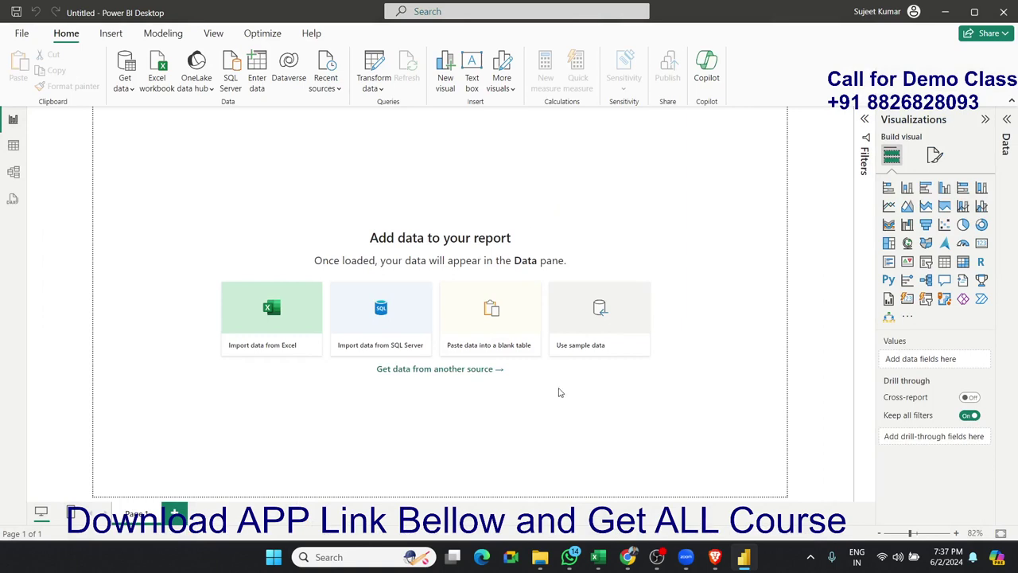
{"action": "mouse_move", "coordinate": [132, 144]}
{"action": "left_mouse_down"}
{"action": "mouse_move", "coordinate": [790, 476]}
{"action": "mouse_move", "coordinate": [768, 479]}
{"action": "left_mouse_up"}
{"action": "mouse_move", "coordinate": [151, 152]}
{"action": "left_mouse_down"}
{"action": "mouse_move", "coordinate": [618, 450]}
{"action": "mouse_move", "coordinate": [765, 495]}
{"action": "left_mouse_up"}
{"action": "left_click", "coordinate": [14, 145]}
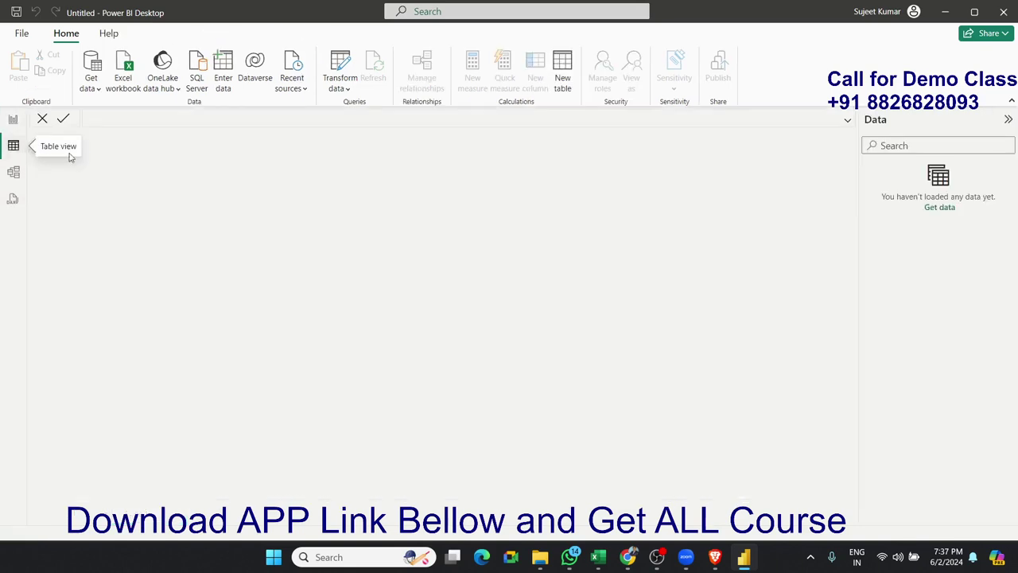
{"action": "left_click", "coordinate": [16, 172]}
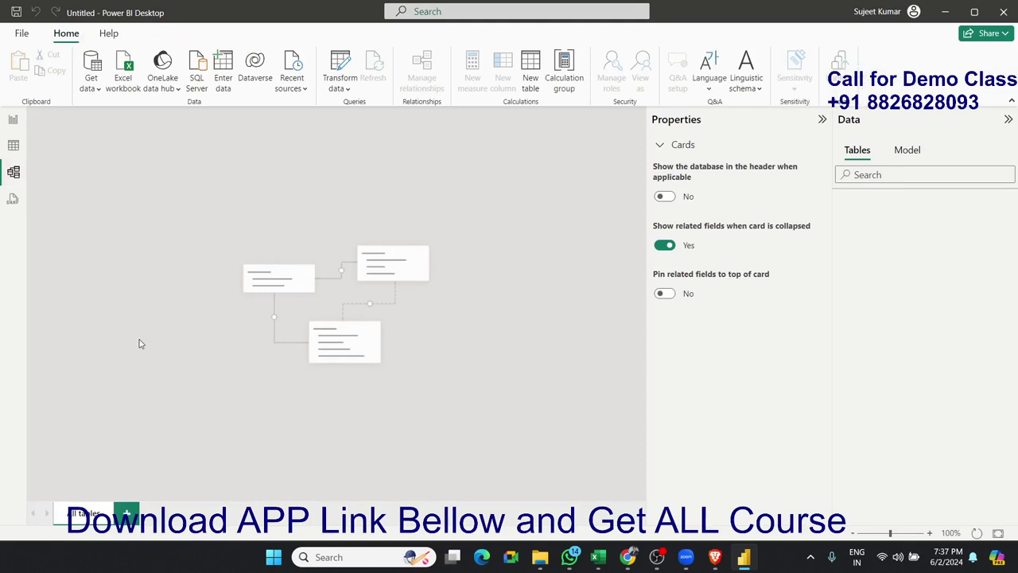
{"action": "left_click", "coordinate": [12, 199]}
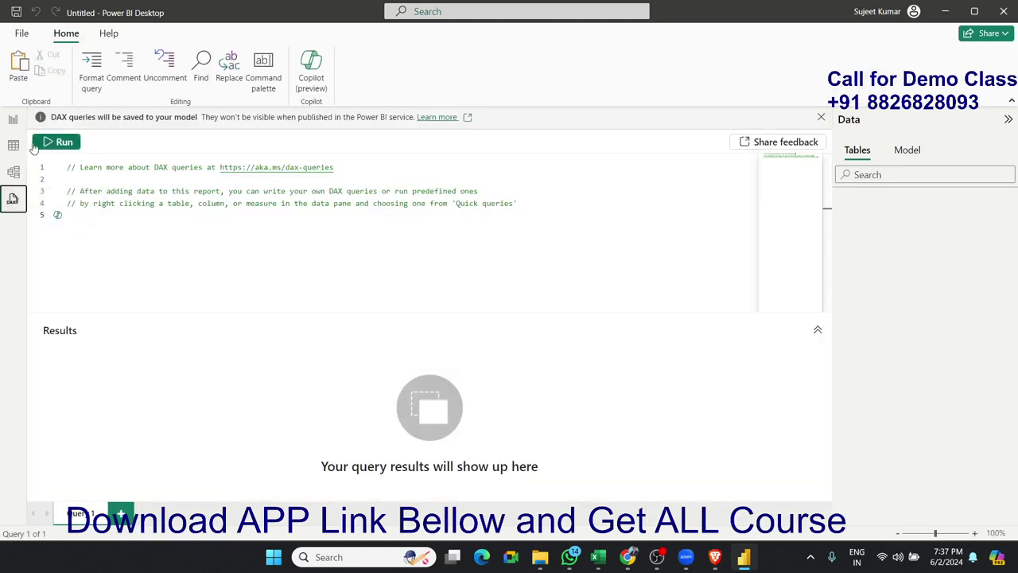
{"action": "left_click", "coordinate": [16, 124]}
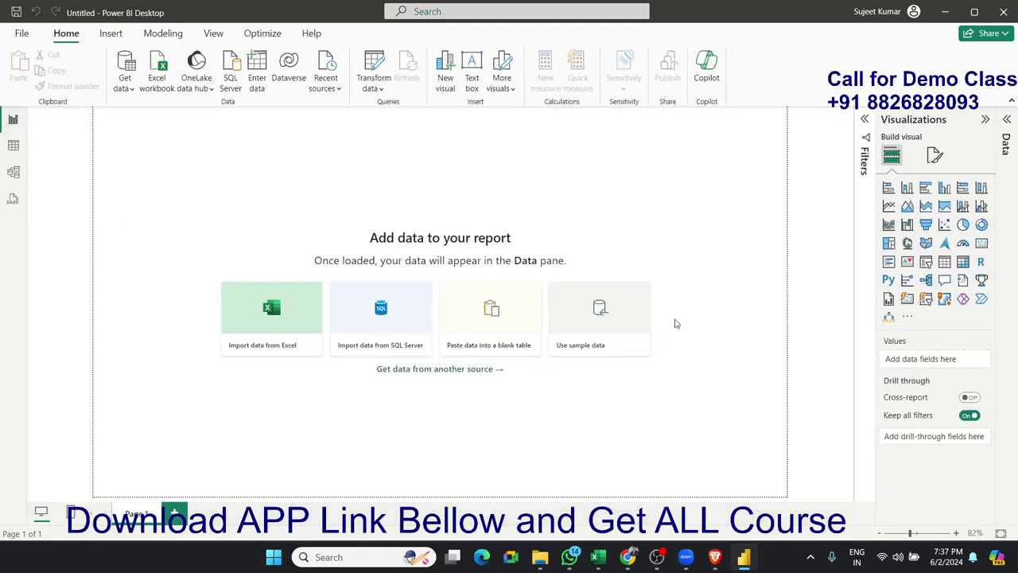
Toggle the Filters and Visualizations panes, expand the Data pane, and preview the Get data source list.
{"action": "left_click", "coordinate": [865, 121]}
{"action": "left_click", "coordinate": [865, 121]}
{"action": "left_click", "coordinate": [985, 121]}
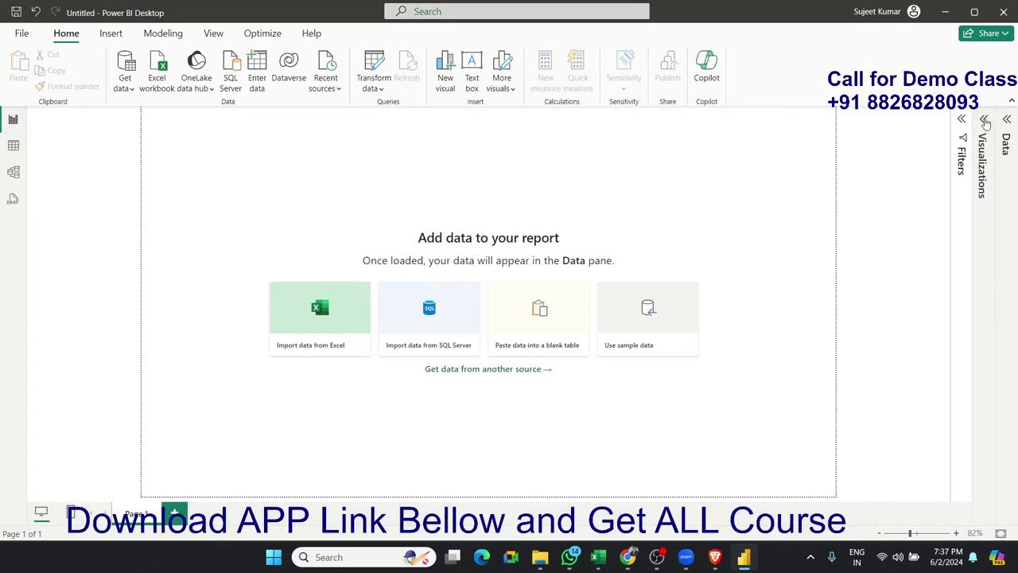
{"action": "left_click", "coordinate": [984, 121]}
{"action": "left_click", "coordinate": [1006, 119]}
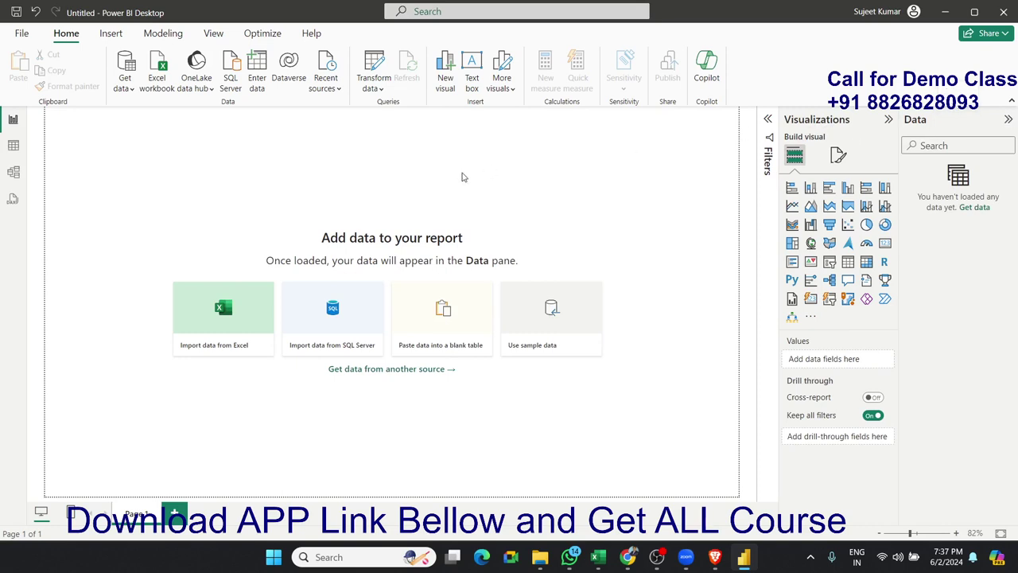
{"action": "left_click", "coordinate": [124, 83]}
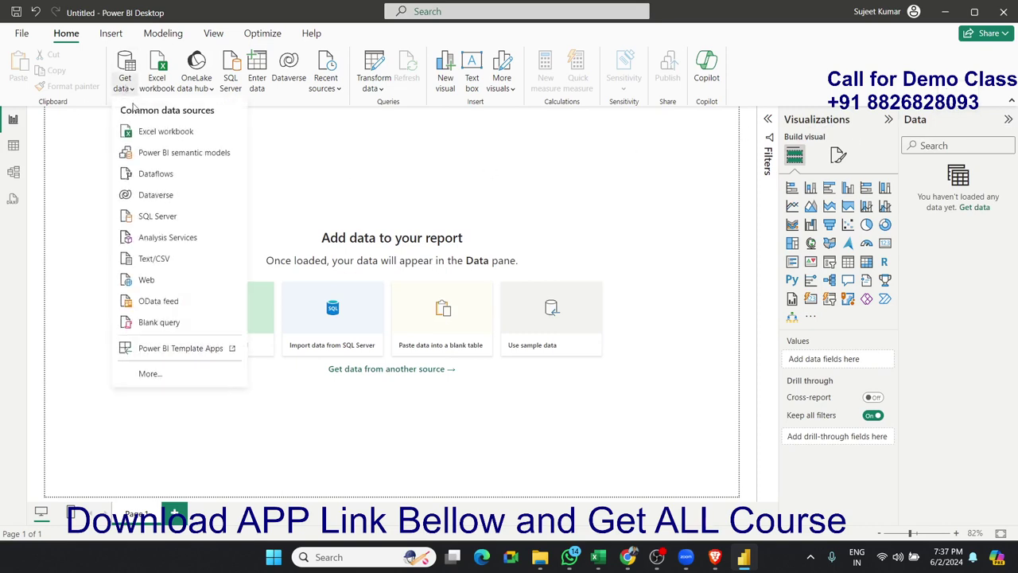
{"action": "left_click", "coordinate": [224, 475]}
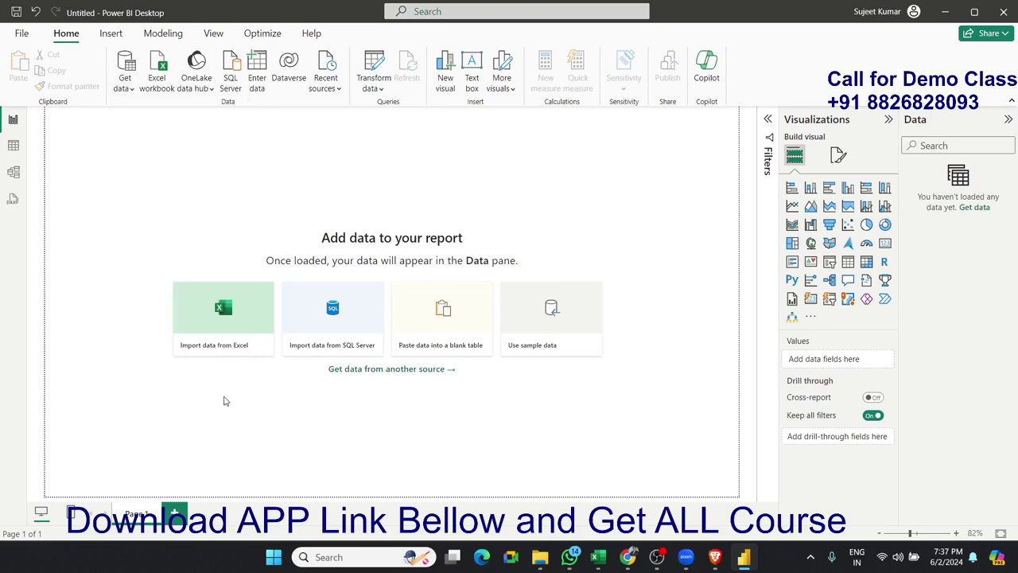
Import the Data sheet from the 8PMDS2 Excel workbook and load it into the report.
{"action": "left_click", "coordinate": [229, 338]}
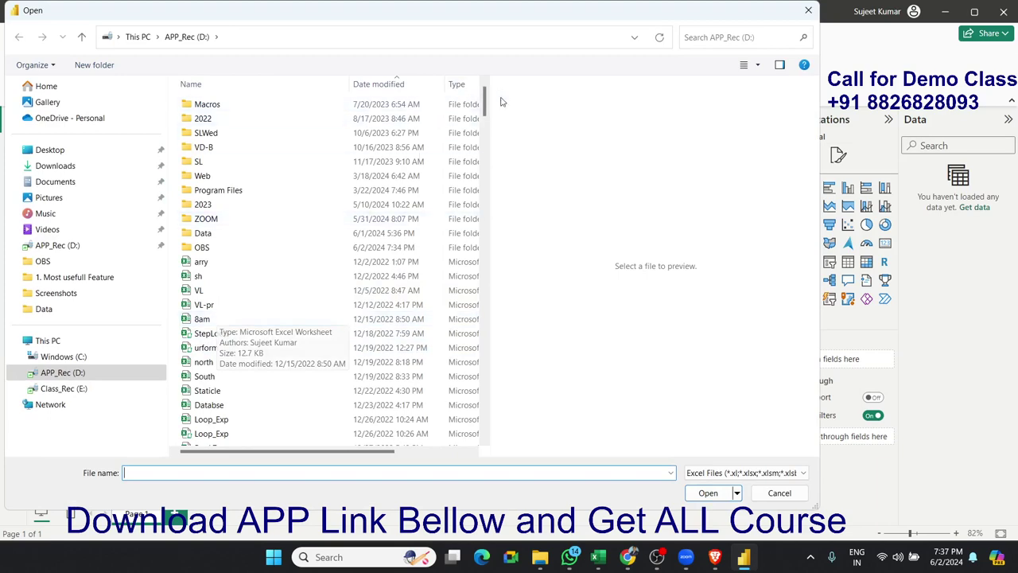
{"action": "mouse_move", "coordinate": [485, 103]}
{"action": "mouse_move", "coordinate": [489, 107]}
{"action": "left_mouse_down"}
{"action": "mouse_move", "coordinate": [497, 367]}
{"action": "mouse_move", "coordinate": [488, 430]}
{"action": "left_mouse_up"}
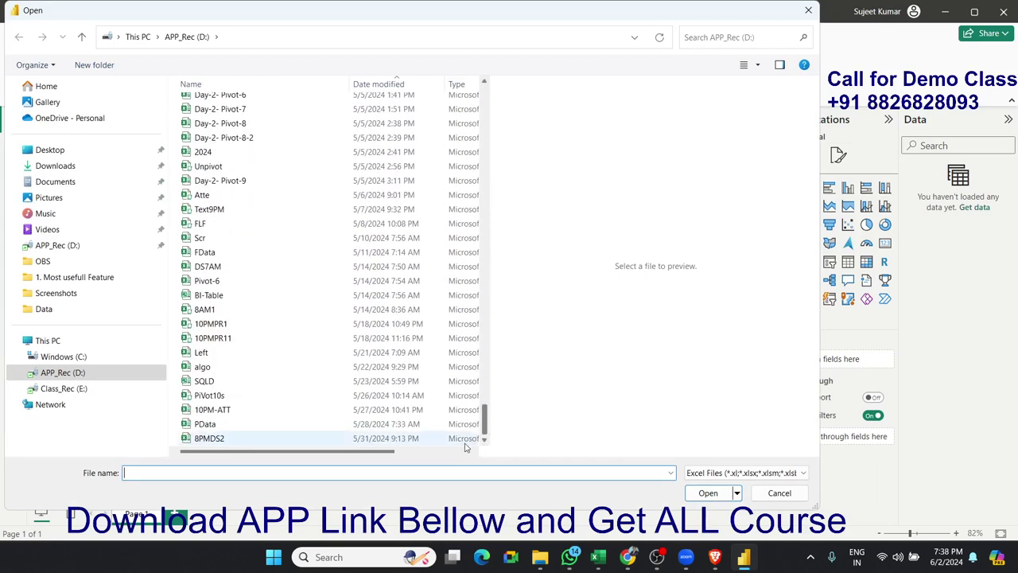
{"action": "left_click", "coordinate": [211, 437]}
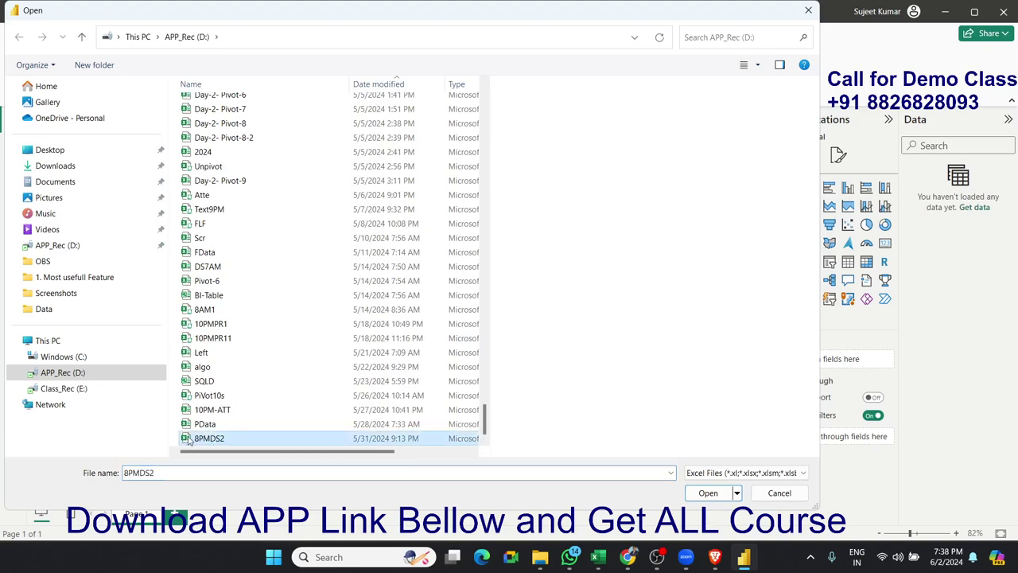
{"action": "left_click", "coordinate": [709, 493]}
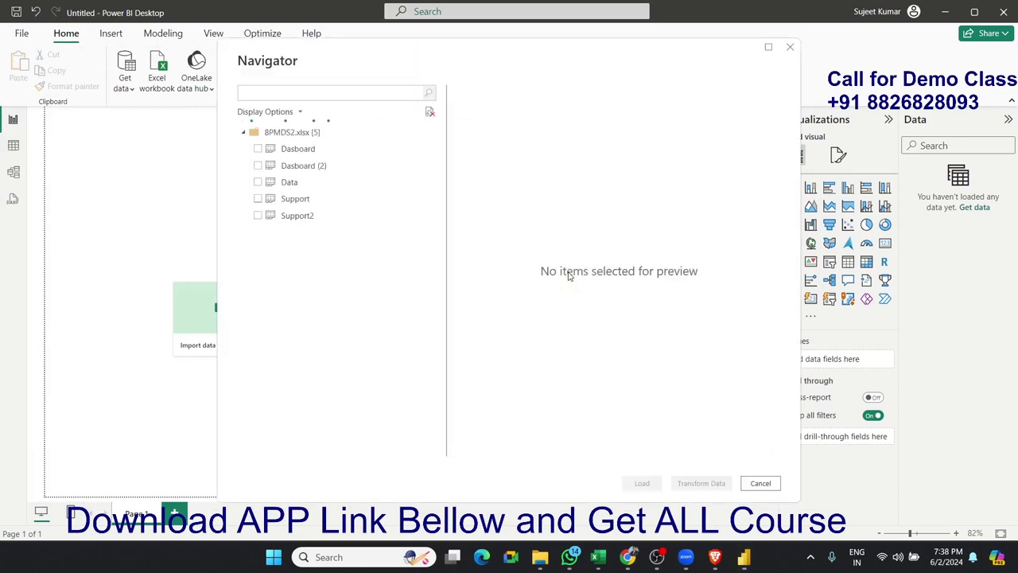
{"action": "left_click", "coordinate": [258, 183]}
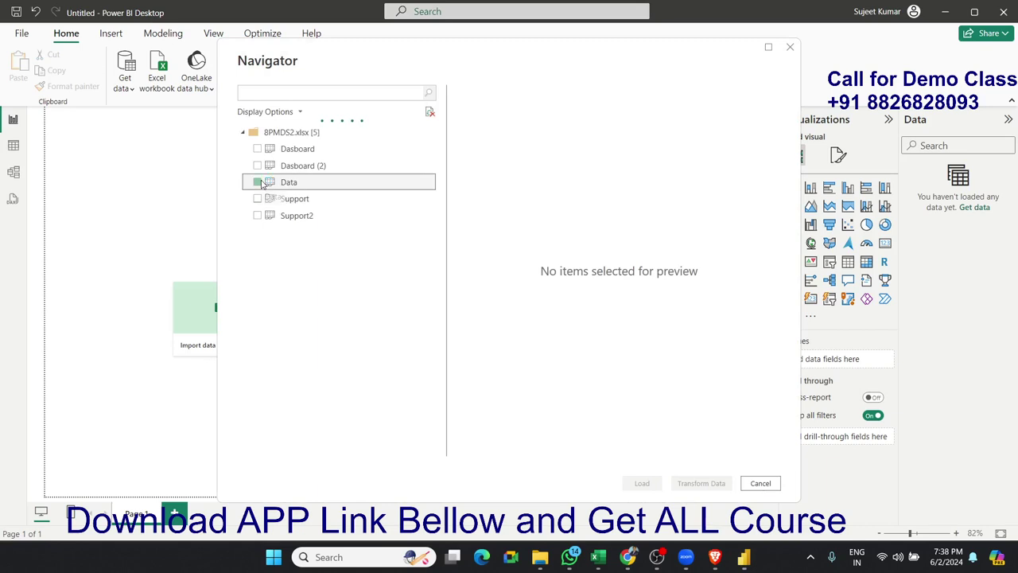
{"action": "left_click", "coordinate": [650, 485]}
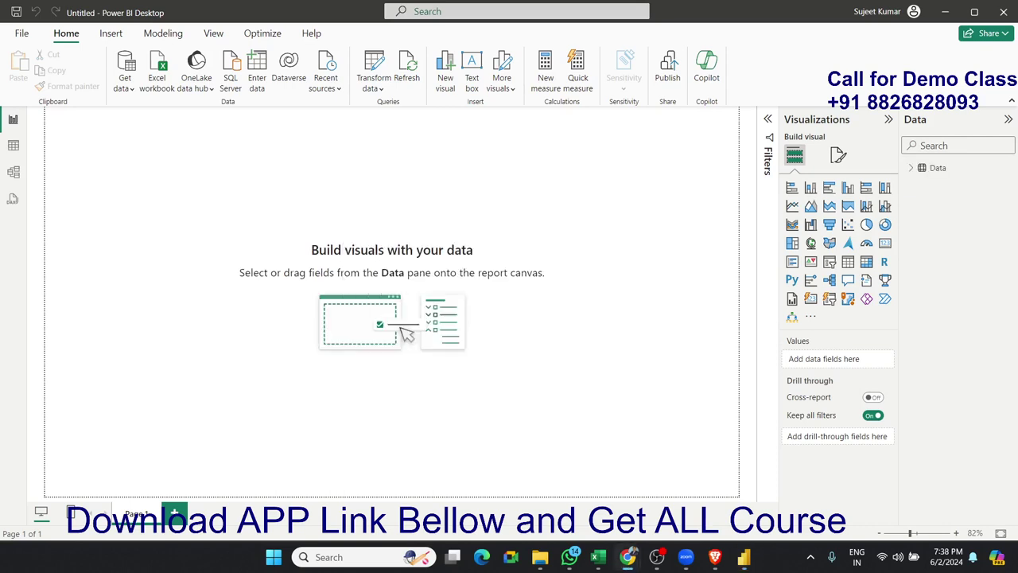
Expand the Data table's fields, then add a stacked column chart and enlarge it to about 480×275.
{"action": "left_click_drag", "start_coordinate": [183, 223], "coordinate": [590, 430]}
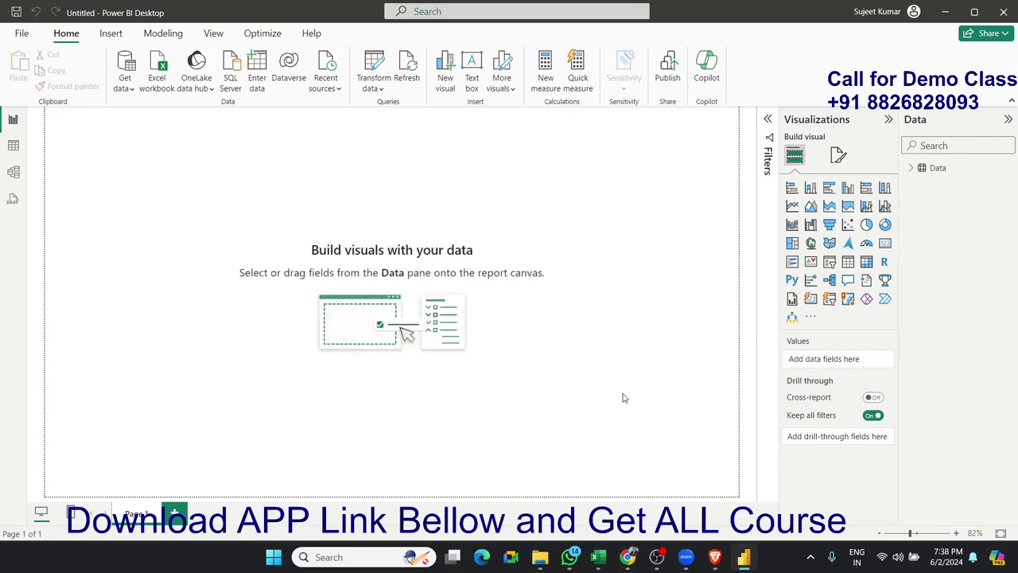
{"action": "left_click", "coordinate": [910, 168]}
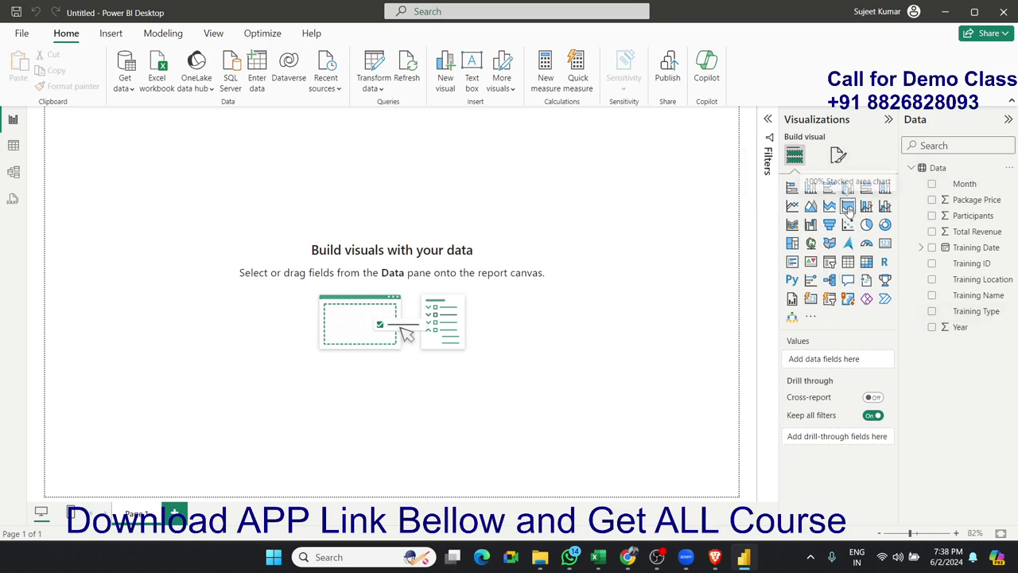
{"action": "left_click", "coordinate": [841, 158]}
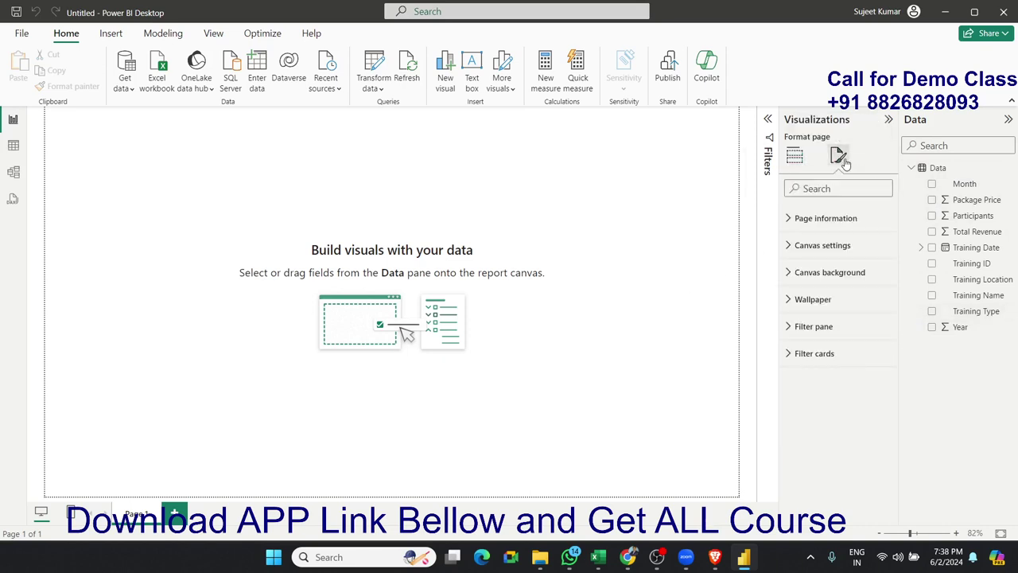
{"action": "left_click", "coordinate": [795, 156]}
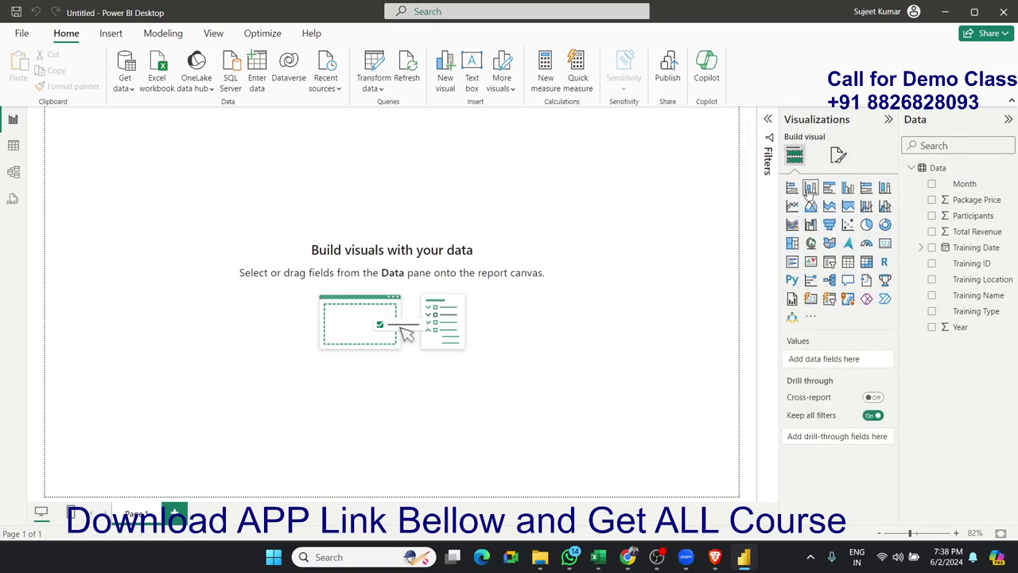
{"action": "left_click", "coordinate": [811, 188]}
{"action": "left_click_drag", "start_coordinate": [201, 257], "coordinate": [428, 325]}
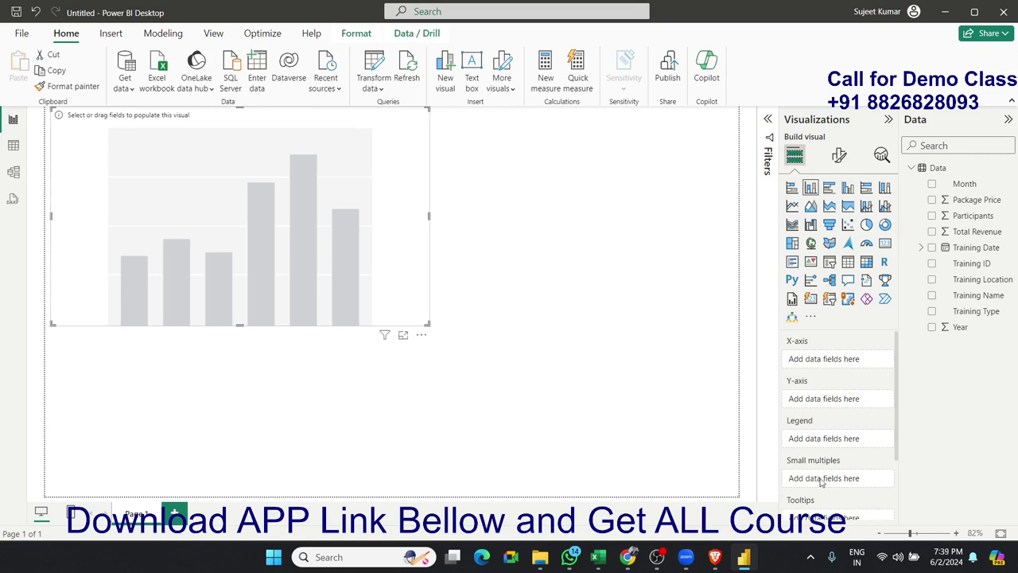
{"action": "scroll", "coordinate": [822, 482], "scroll_direction": "down", "scroll_amount": 2}
{"action": "scroll", "coordinate": [822, 482], "scroll_direction": "up", "scroll_amount": 2}
{"action": "left_click", "coordinate": [15, 147]}
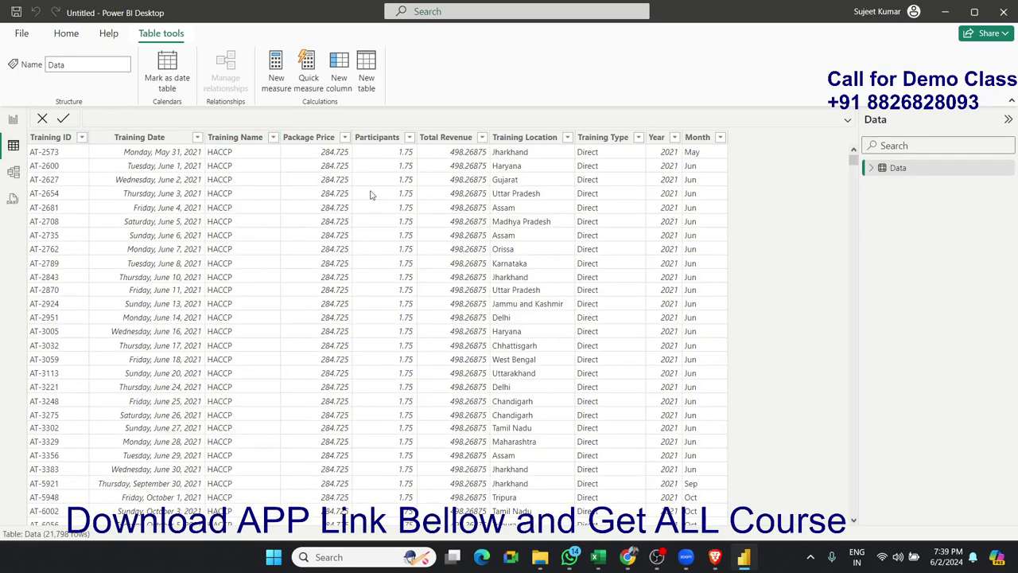
{"action": "left_click", "coordinate": [13, 173]}
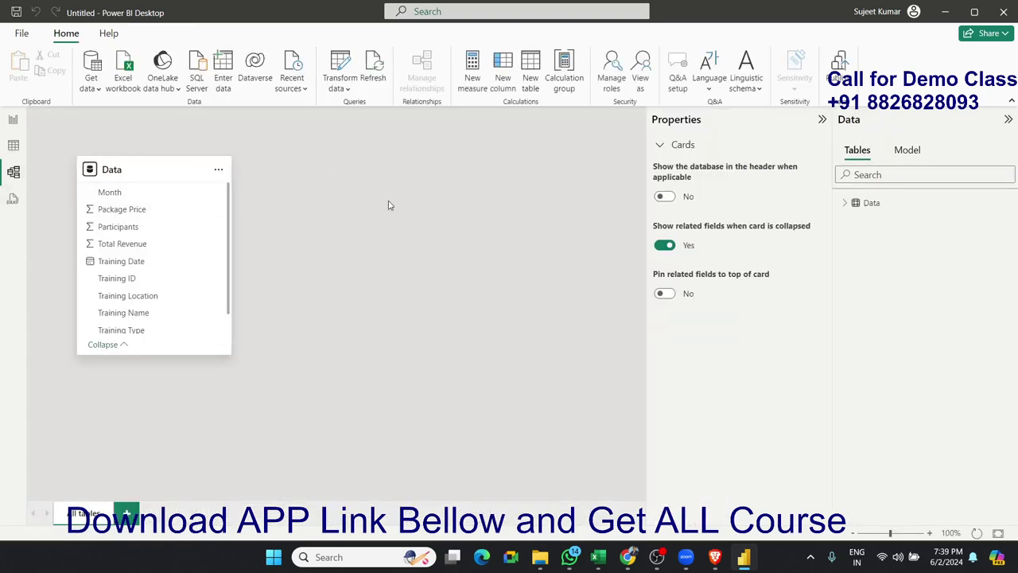
{"action": "left_click", "coordinate": [13, 198]}
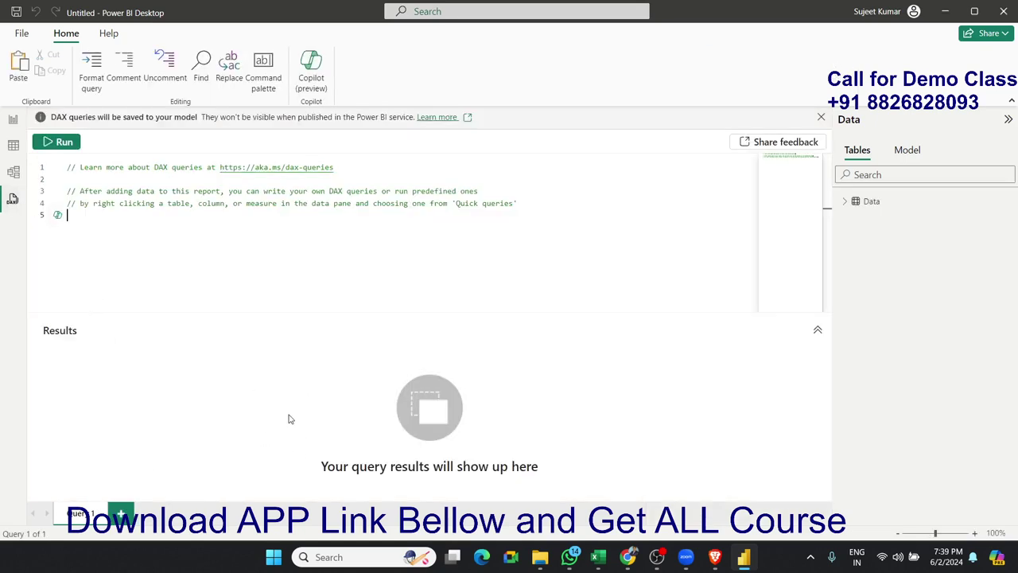
{"action": "left_click", "coordinate": [14, 119]}
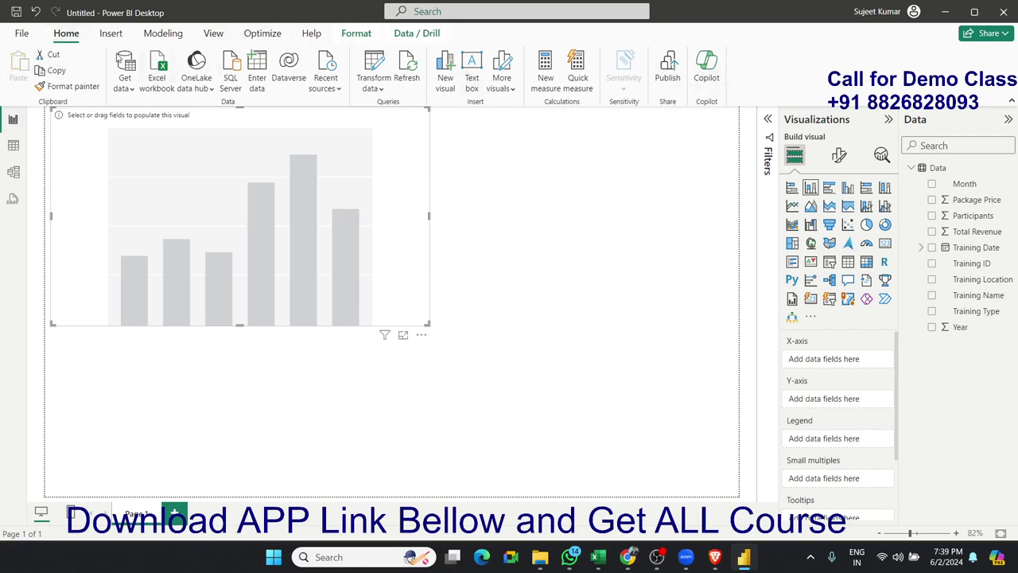
Browse the Insert, Modeling, View and Optimize ribbon tabs, then reselect the column chart.
{"action": "left_click", "coordinate": [110, 34]}
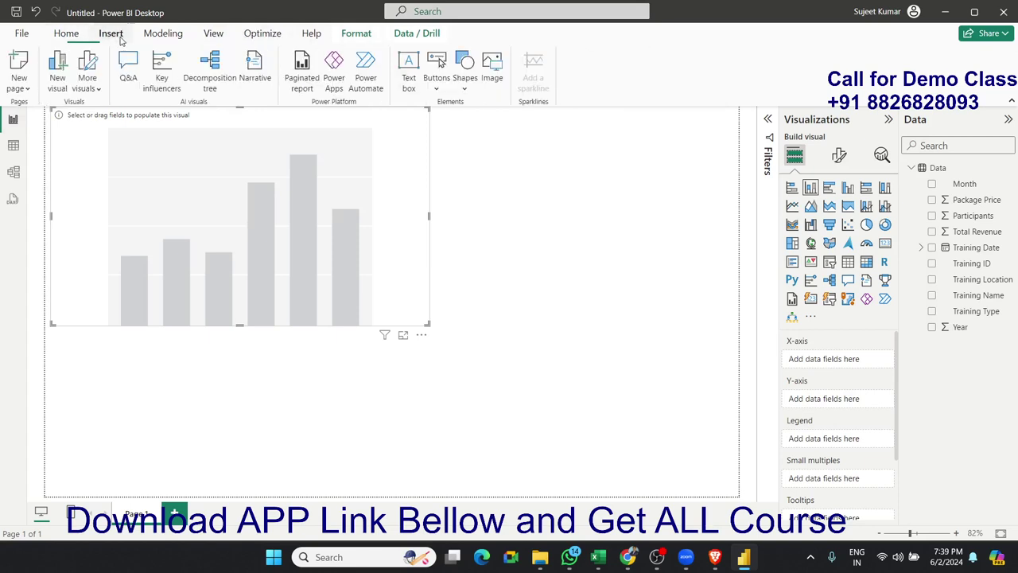
{"action": "left_click", "coordinate": [567, 239]}
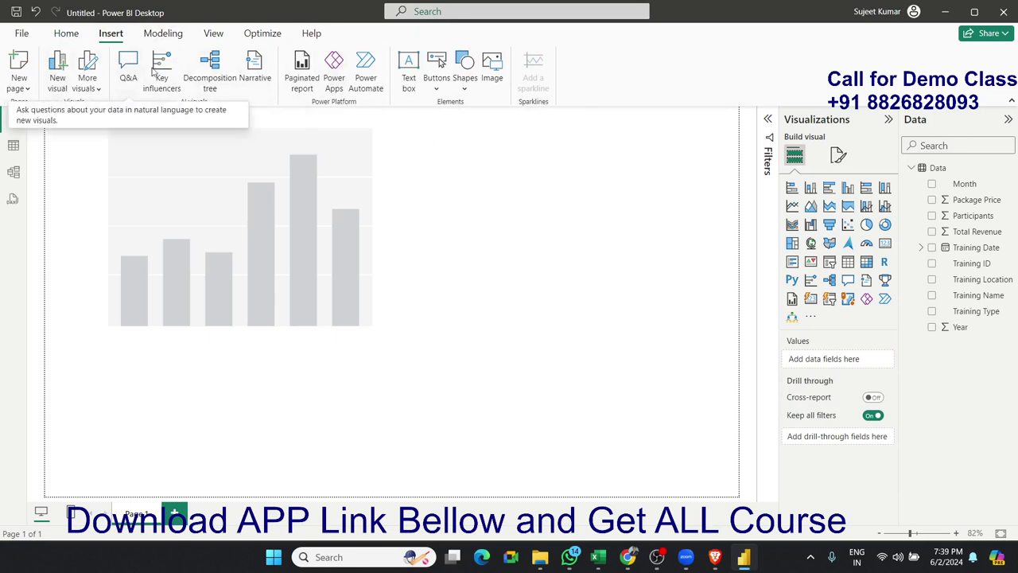
{"action": "left_click", "coordinate": [163, 33]}
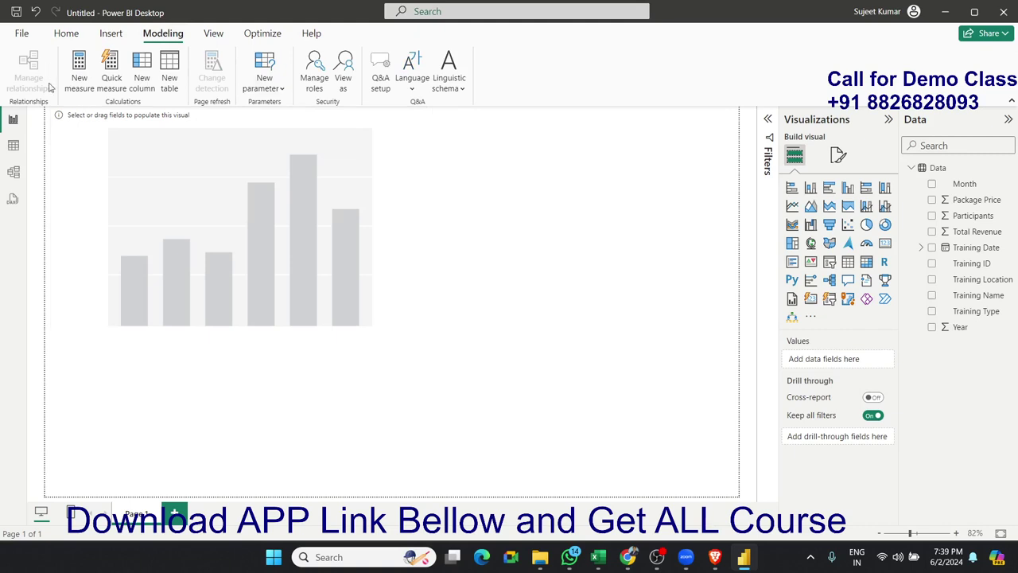
{"action": "left_click", "coordinate": [212, 36]}
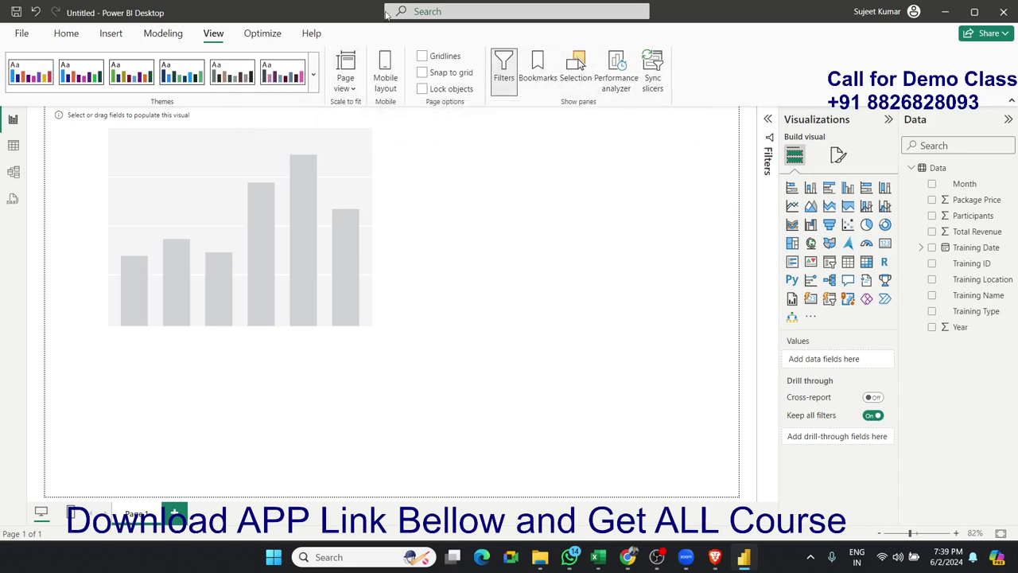
{"action": "left_click", "coordinate": [270, 36]}
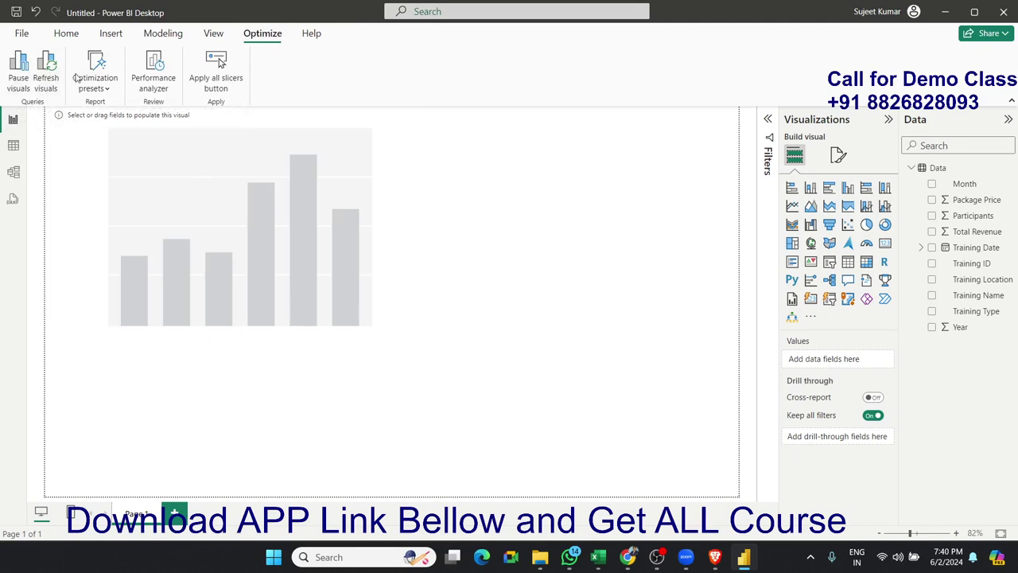
{"action": "left_click", "coordinate": [422, 317]}
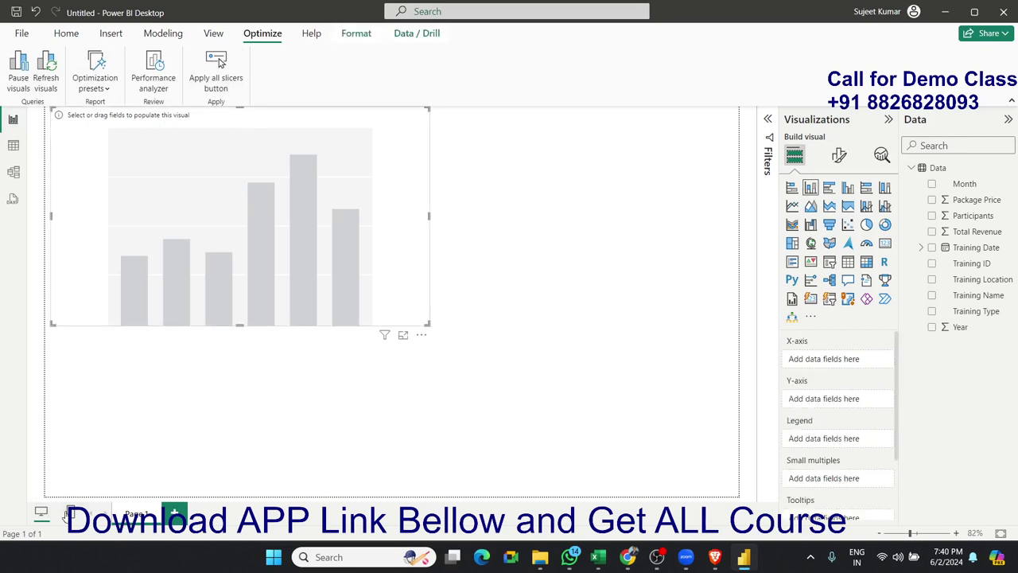
{"action": "left_click", "coordinate": [70, 513]}
{"action": "left_click", "coordinate": [70, 513]}
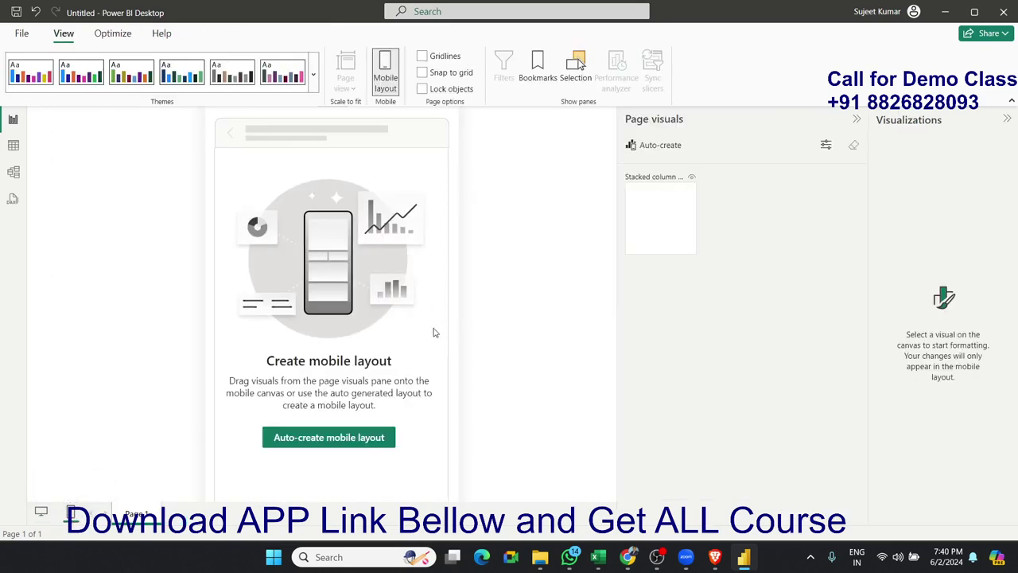
{"action": "left_click", "coordinate": [43, 512]}
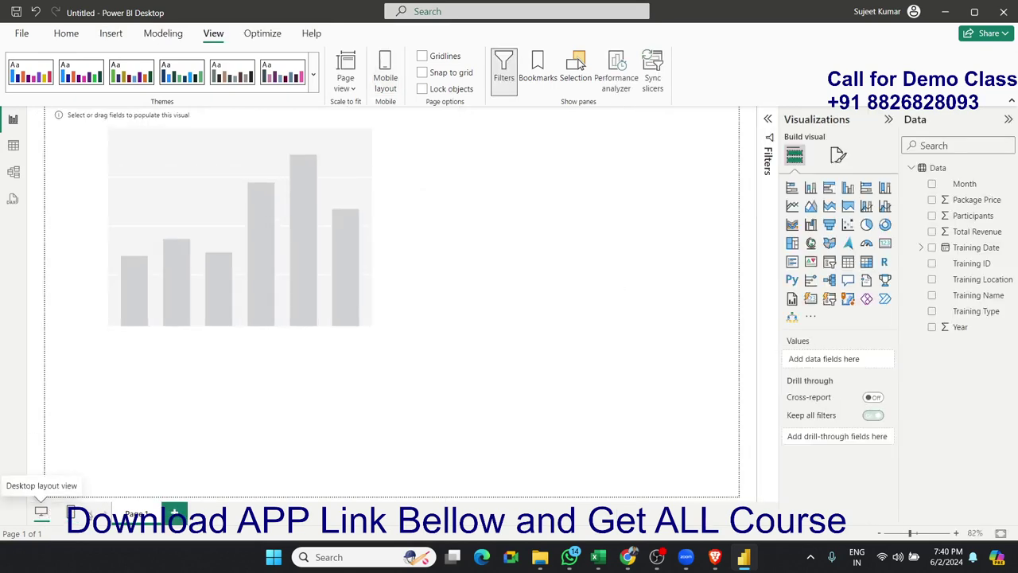
{"action": "left_click", "coordinate": [174, 513]}
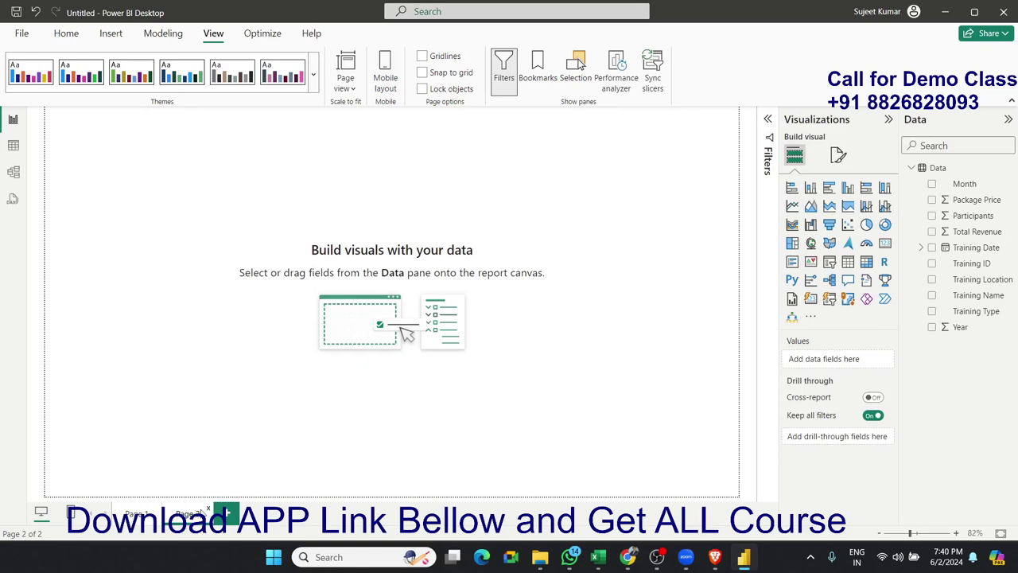
{"action": "left_click", "coordinate": [211, 513]}
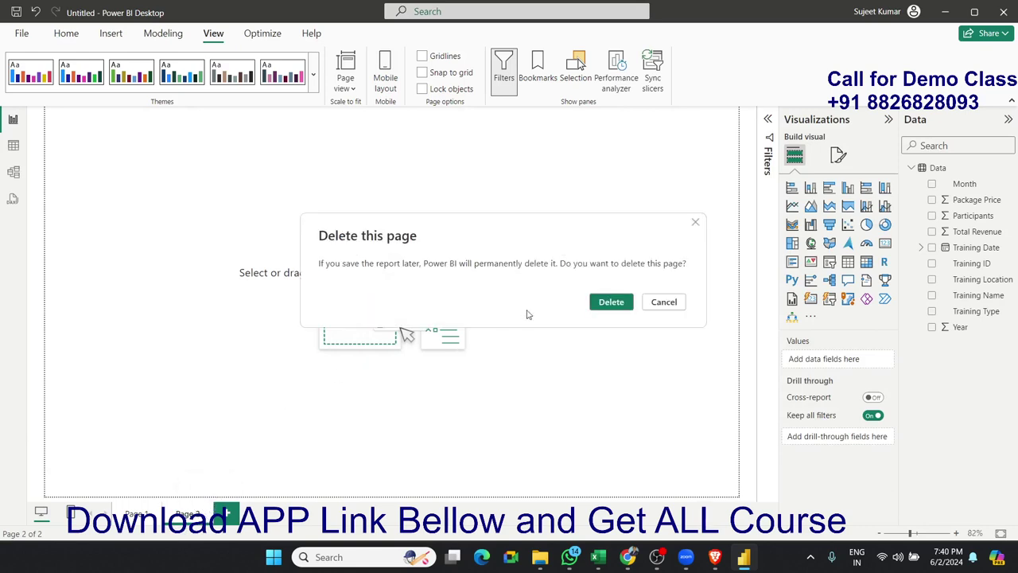
{"action": "left_click", "coordinate": [613, 303]}
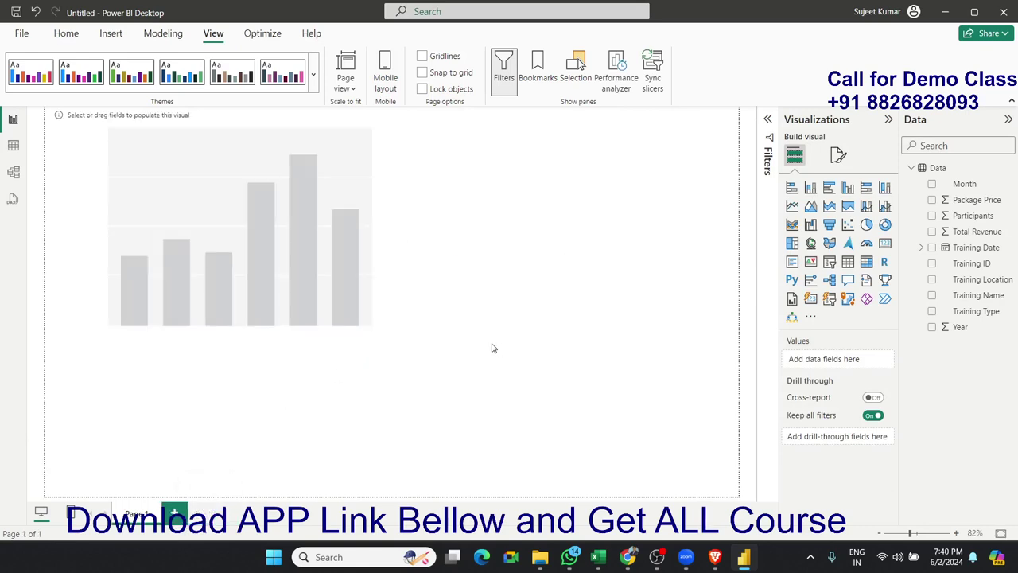
{"action": "left_click", "coordinate": [432, 327]}
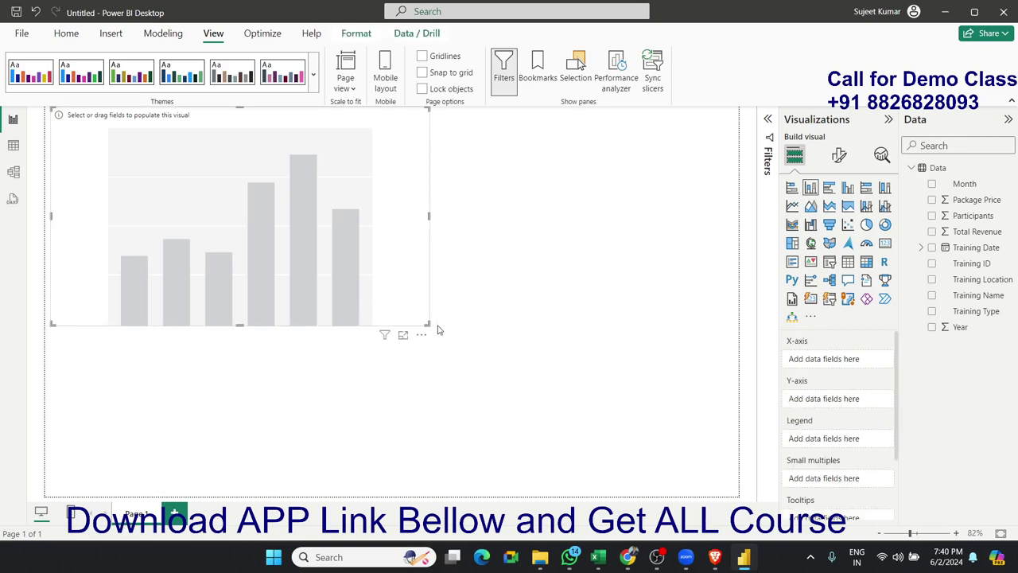
Delete the selected empty stacked column chart from the page.
{"action": "key", "text": "Delete"}
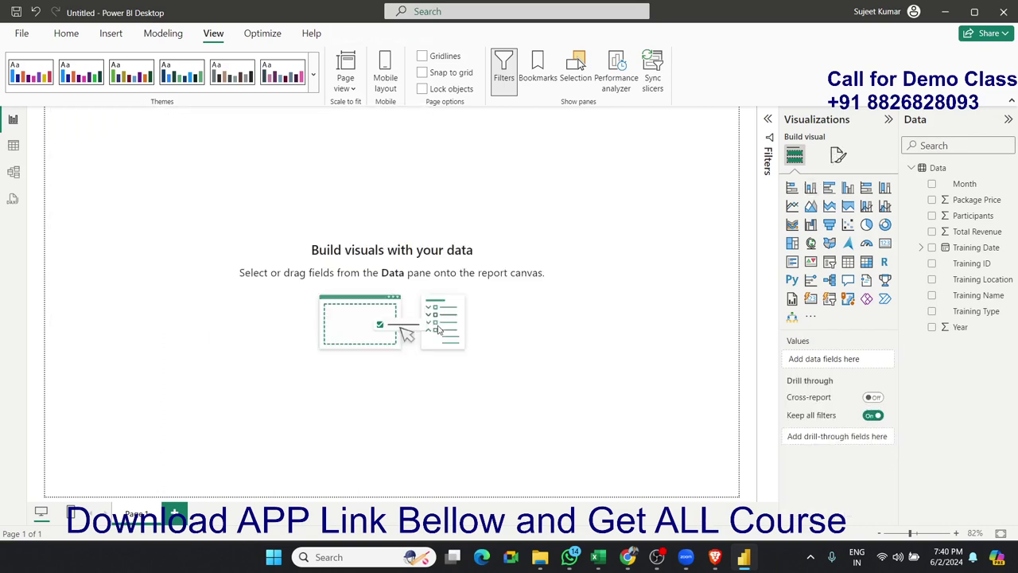